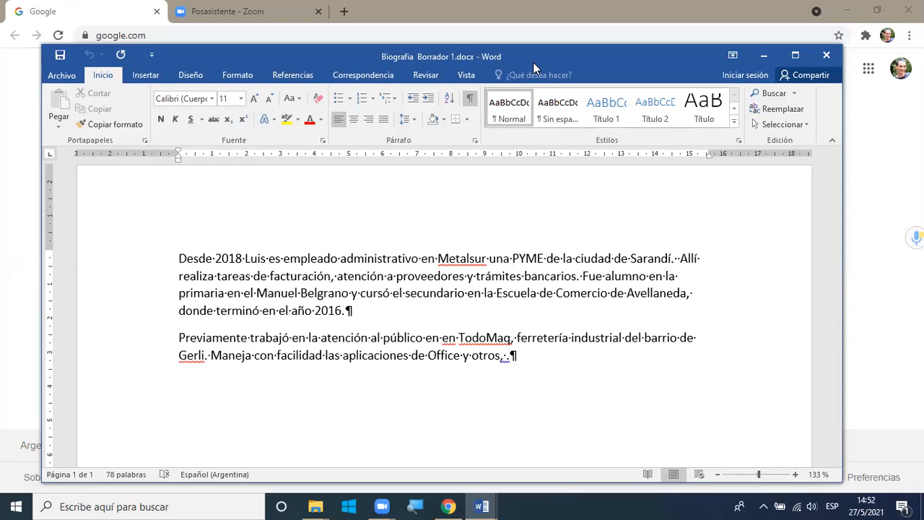
# Save a copy of the document in the 00 CFP folder, named Biografia Borrador 2 plus the new person's first name.
pyautogui.moveTo(533, 62); pyautogui.dragTo(532, 66)
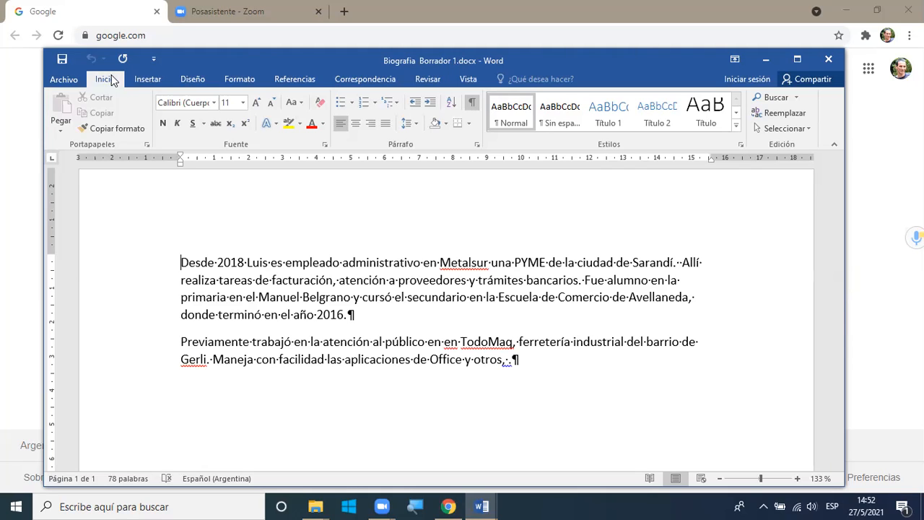
pyautogui.click(67, 80)
pyautogui.click(92, 213)
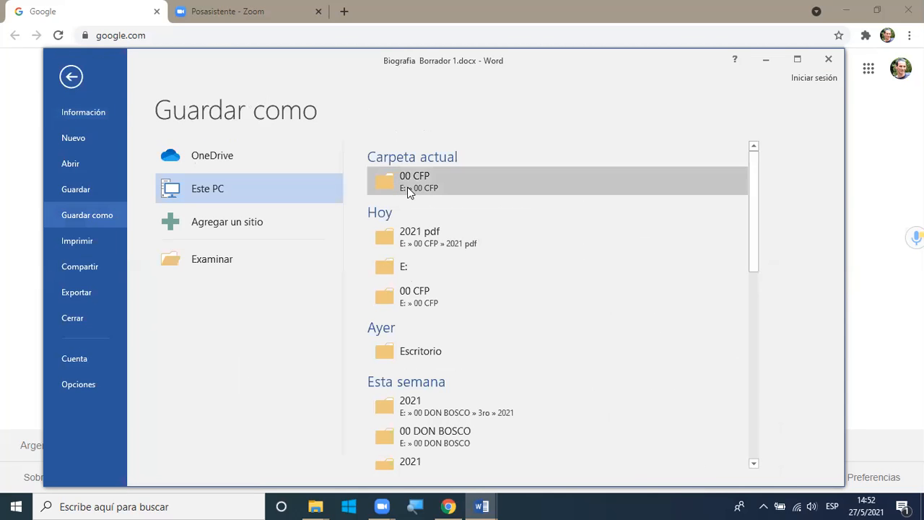
pyautogui.click(408, 184)
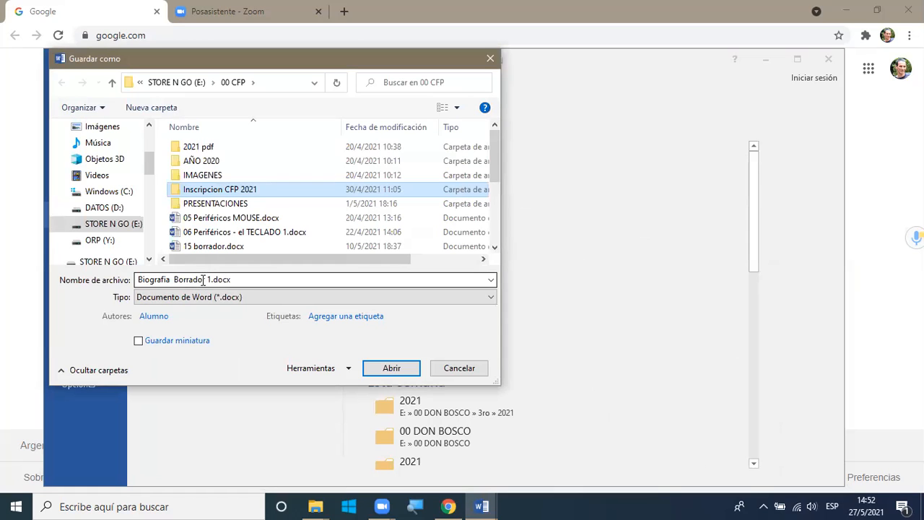
pyautogui.click(209, 279)
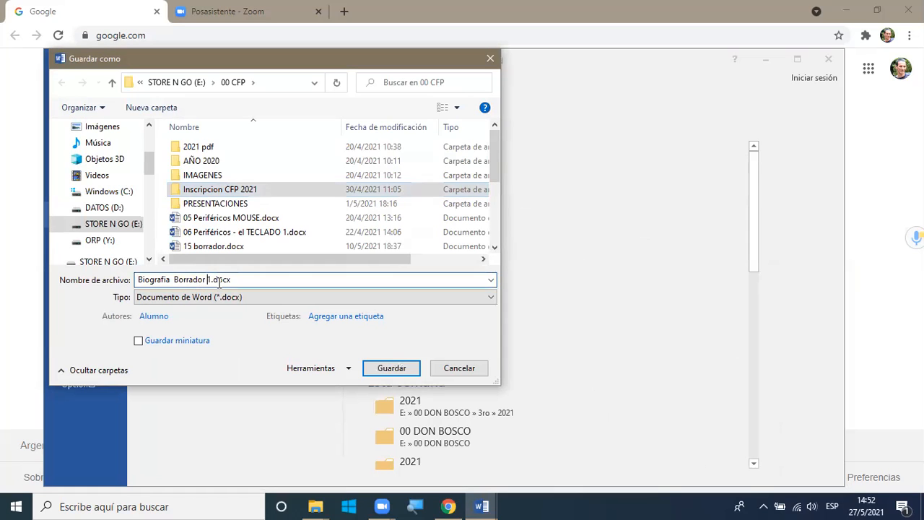
pyautogui.write('2')
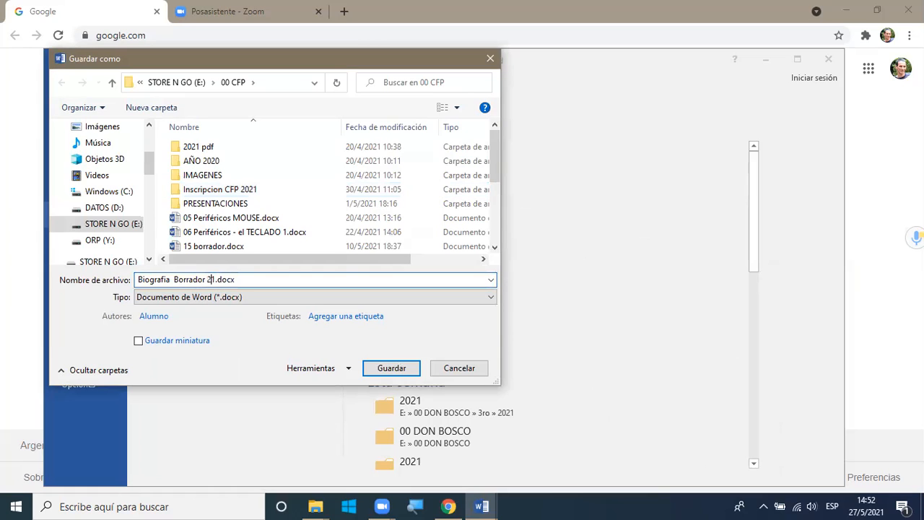
pyautogui.press('Delete')
pyautogui.write('Mariana')
pyautogui.click(380, 370)
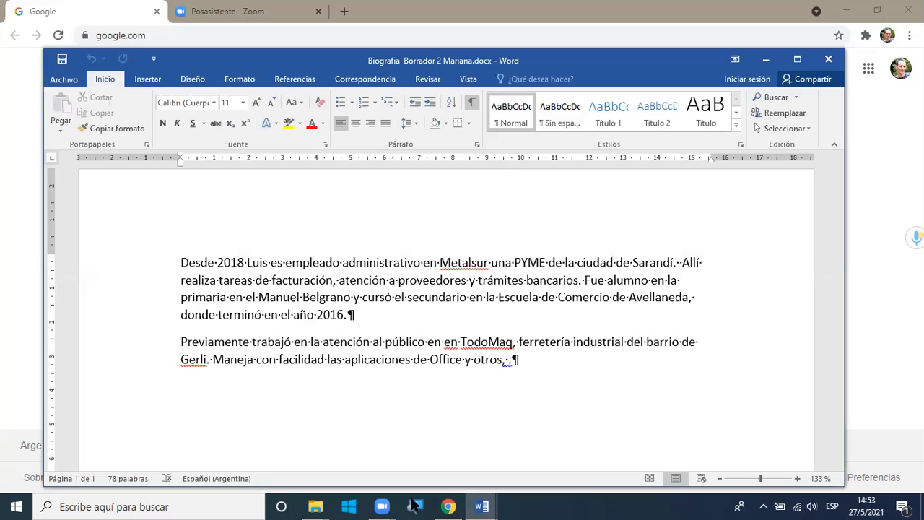
# With the screen Magnifier running, replace the person's name after "Desde 2018" with the new first name and save the document.
pyautogui.click(416, 505)
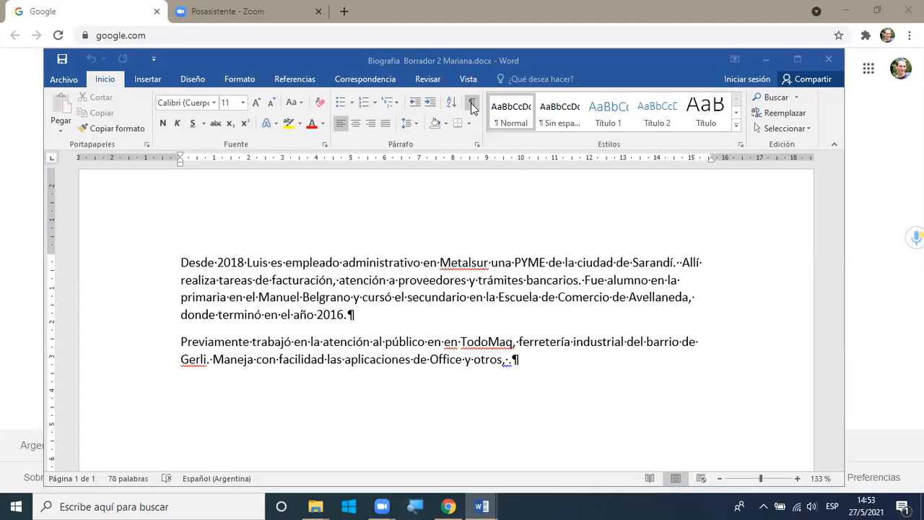
pyautogui.click(418, 504)
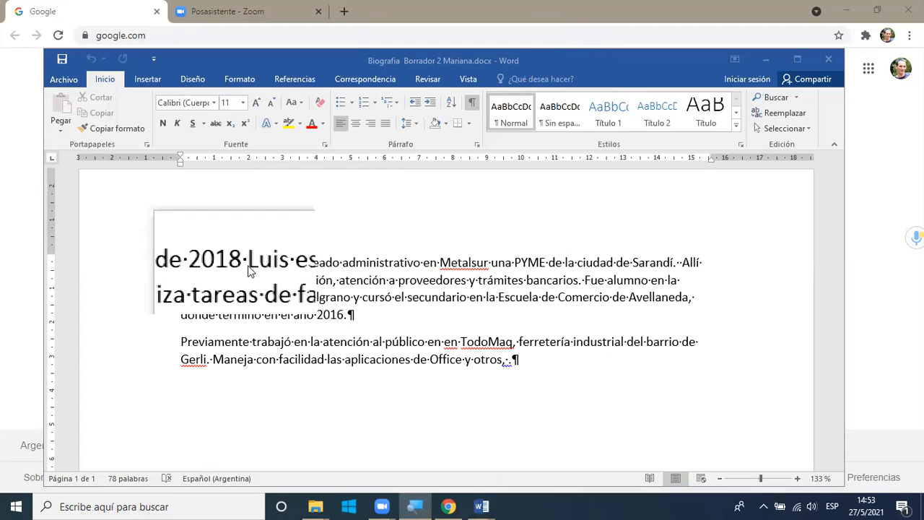
pyautogui.moveTo(249, 262); pyautogui.dragTo(265, 264)
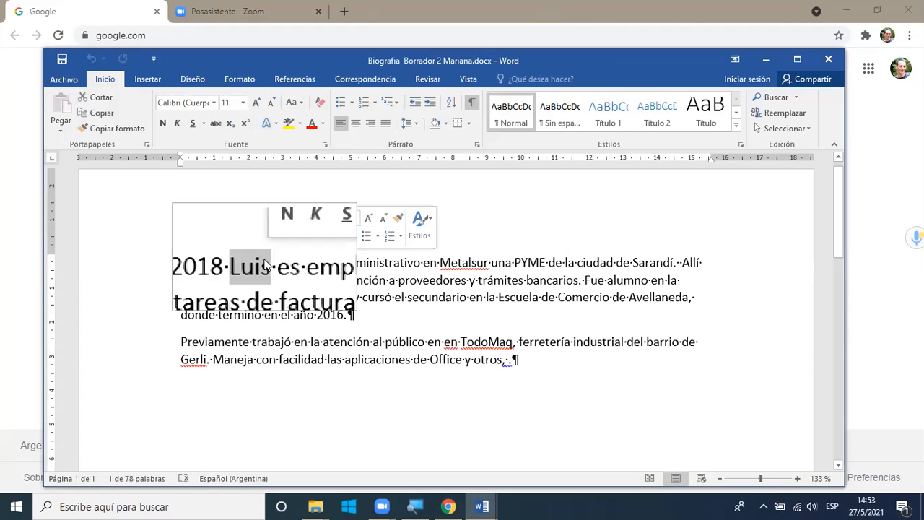
pyautogui.write('Mar')
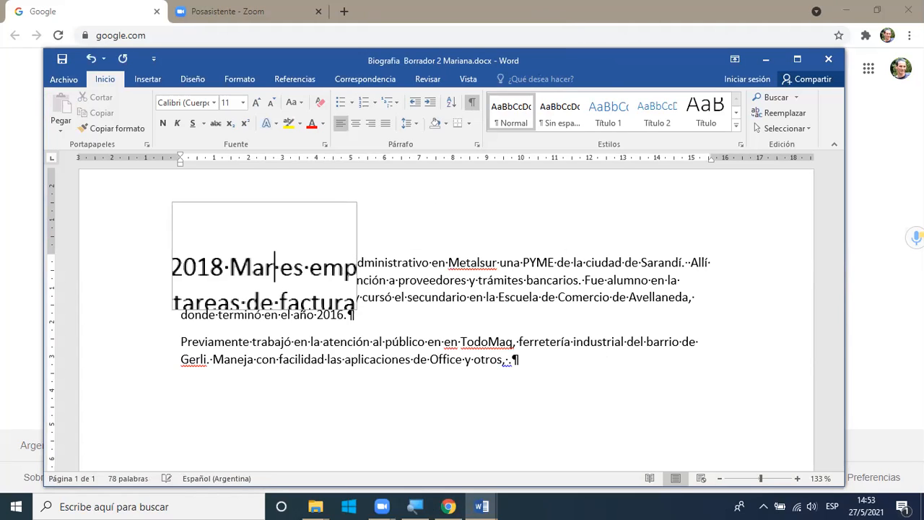
pyautogui.write(' iana')
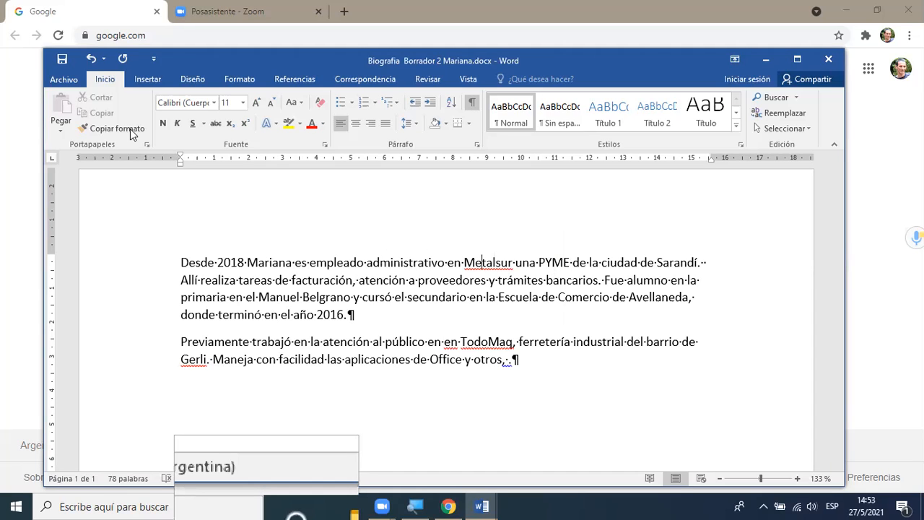
pyautogui.click(65, 67)
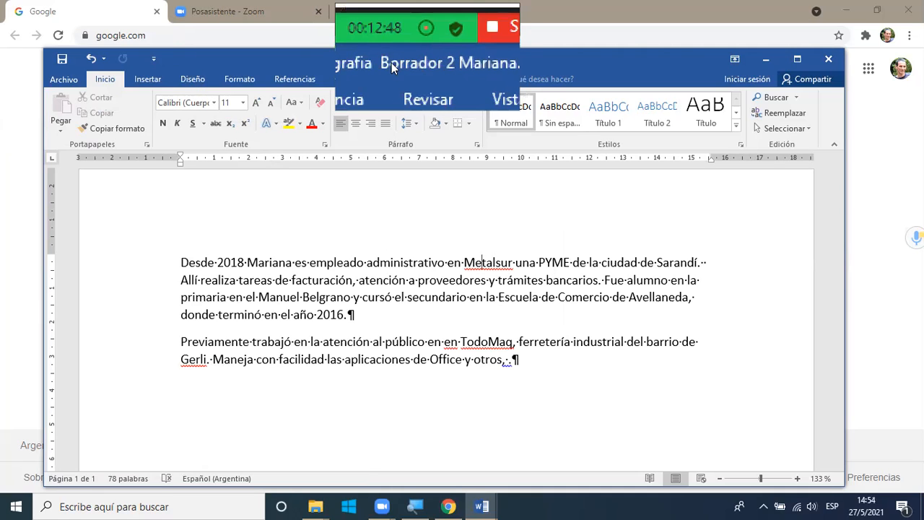
# Open the recent document Biografia Borrador 1.docx from the 00 CFP folder.
pyautogui.click(61, 85)
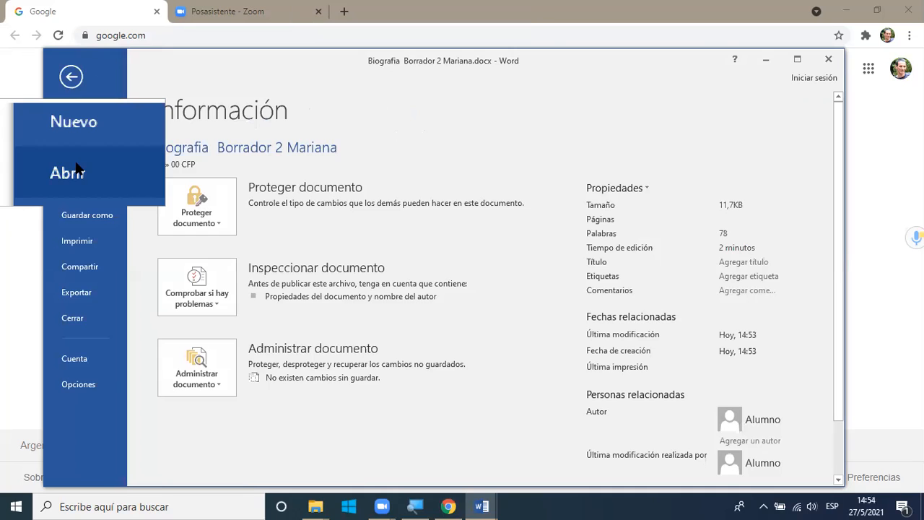
pyautogui.click(80, 162)
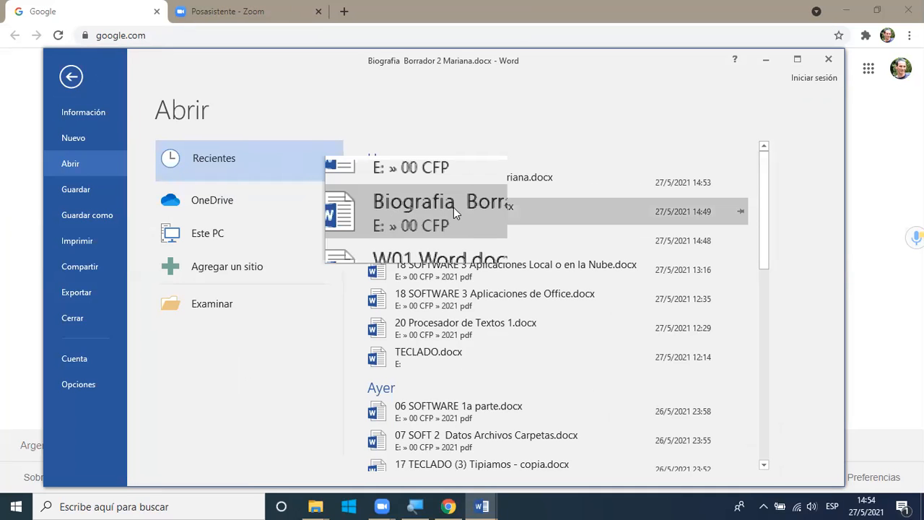
pyautogui.click(372, 211)
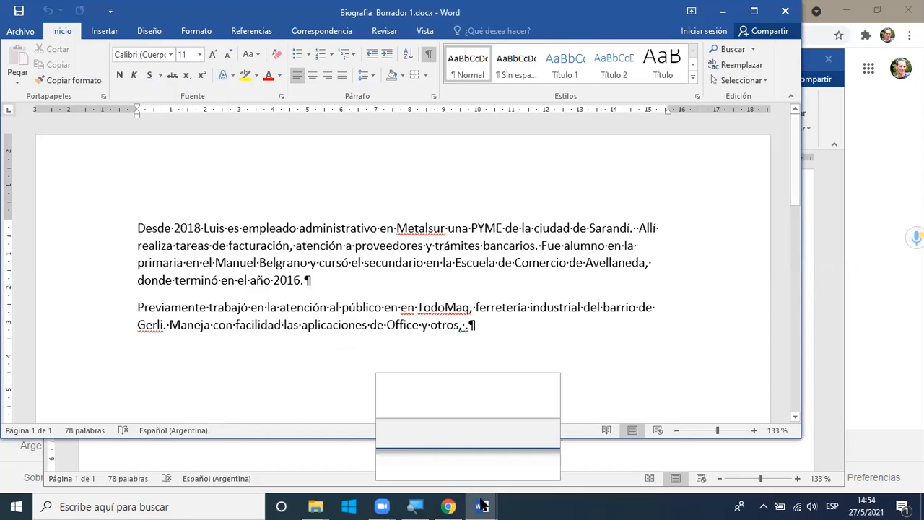
pyautogui.moveTo(485, 506)
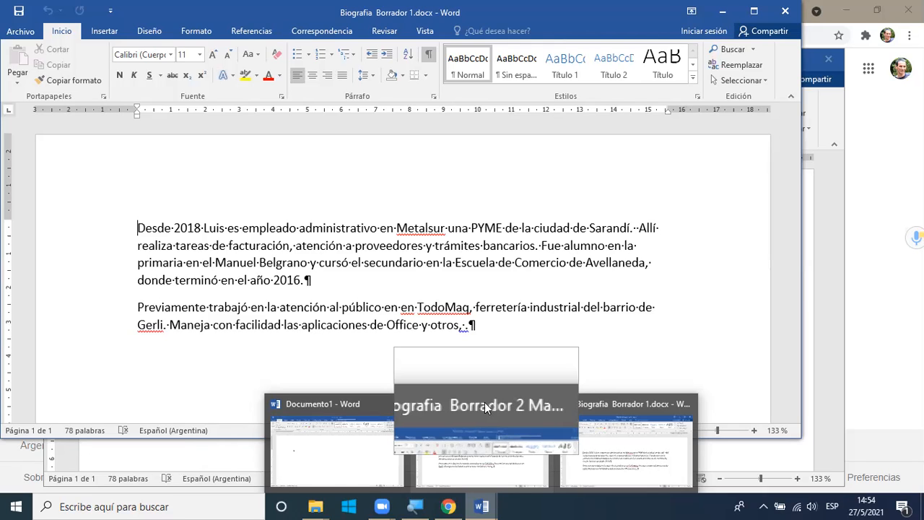
pyautogui.moveTo(672, 8)
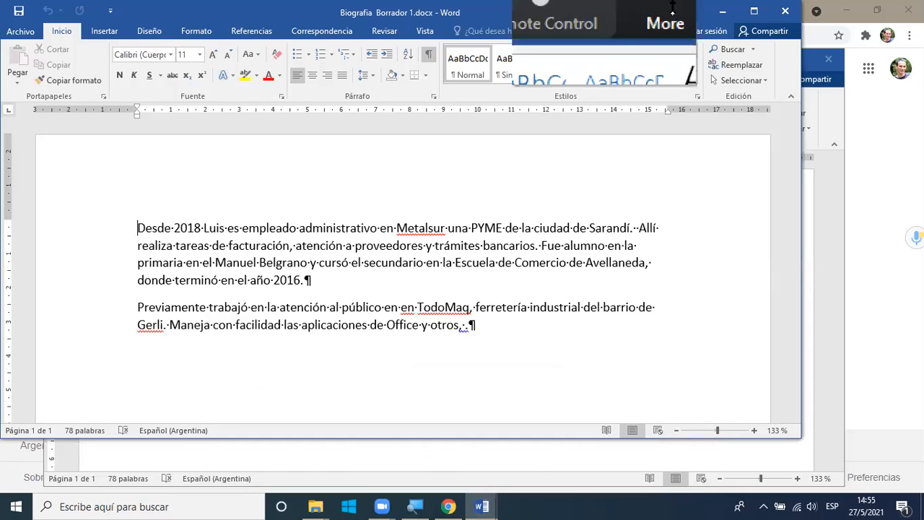
pyautogui.click(673, 8)
pyautogui.click(678, 114)
pyautogui.click(662, 125)
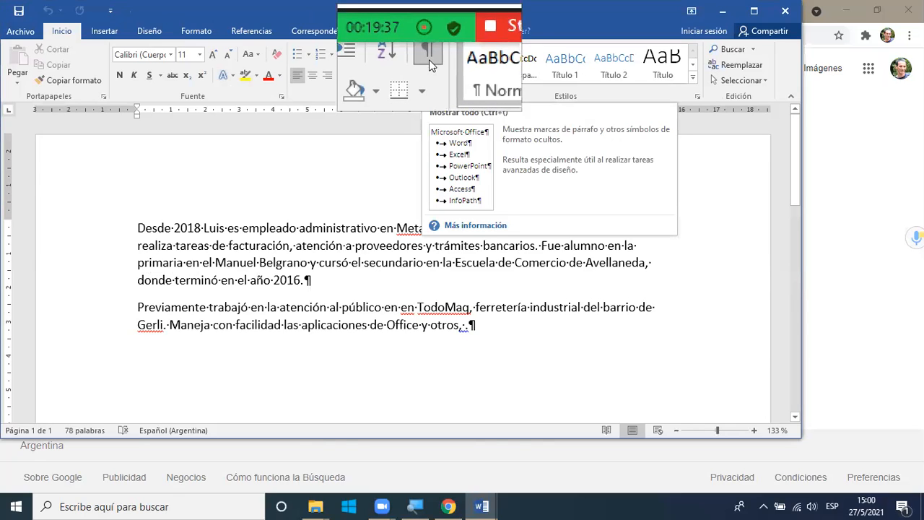
# Toggle the formatting marks and examine the paragraph mark after "2016." and the space mark before "2016".
pyautogui.click(422, 64)
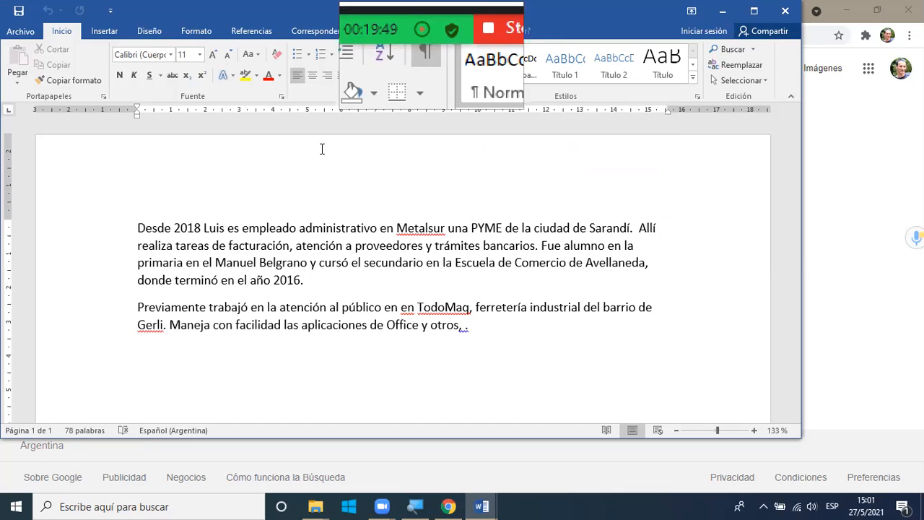
pyautogui.click(309, 279)
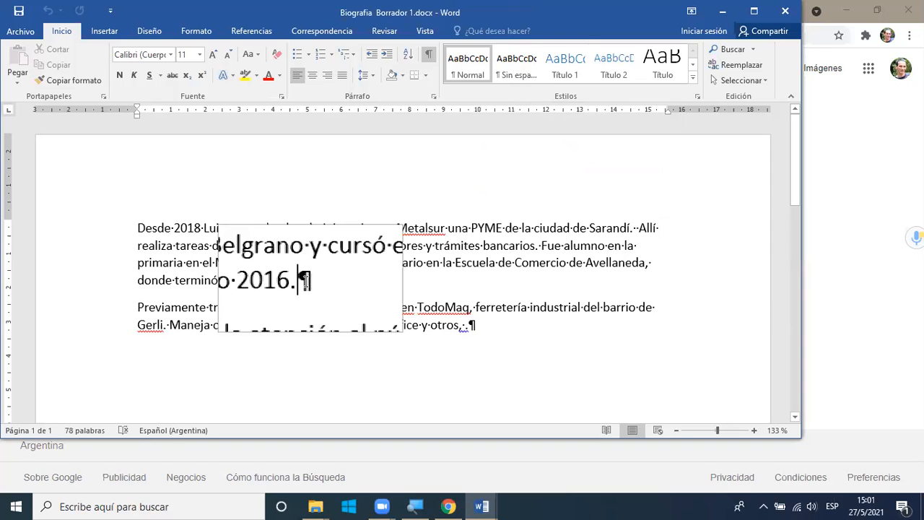
pyautogui.doubleClick(311, 280)
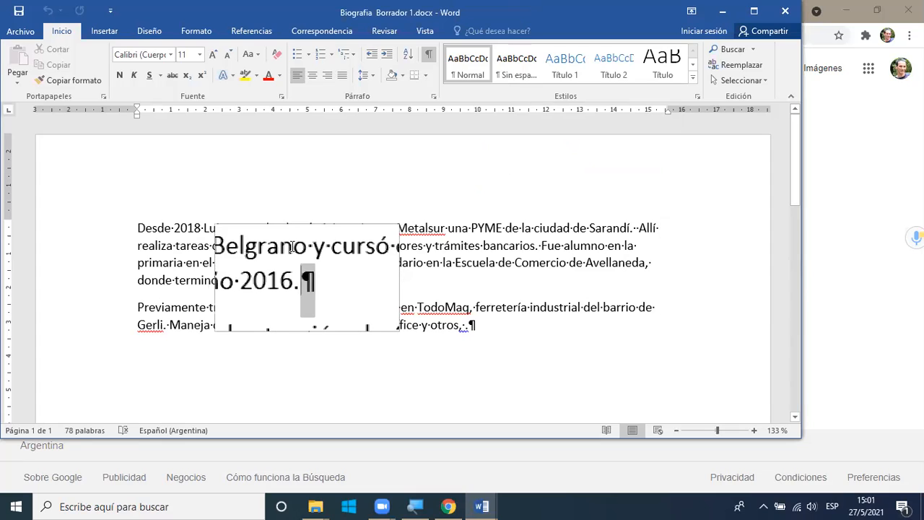
pyautogui.click(309, 283)
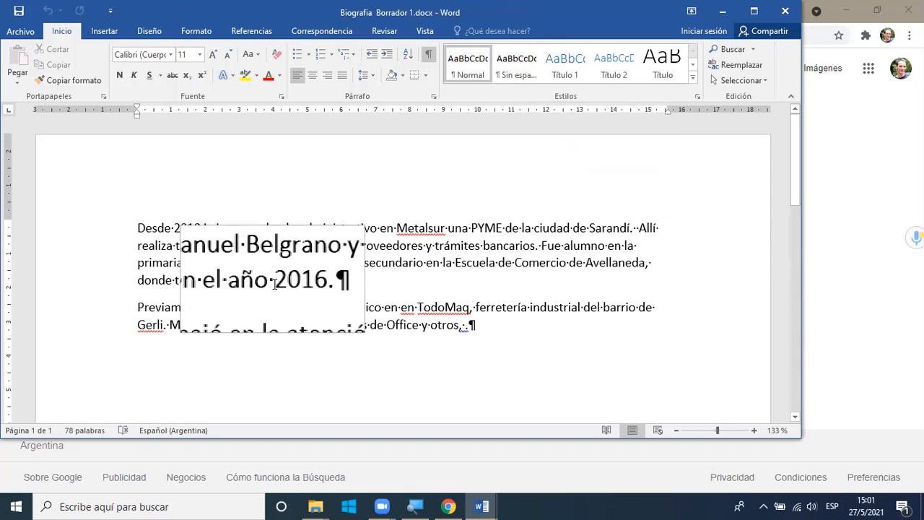
pyautogui.moveTo(273, 281); pyautogui.dragTo(270, 284)
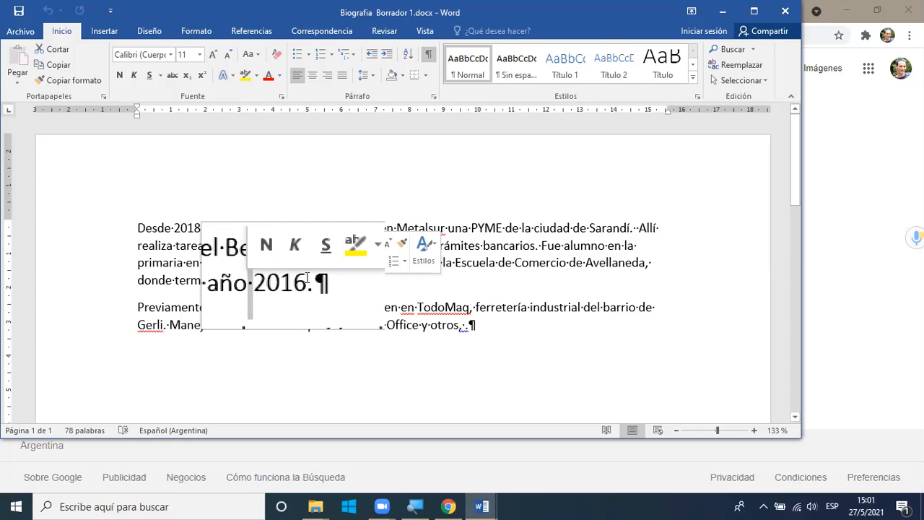
pyautogui.click(304, 279)
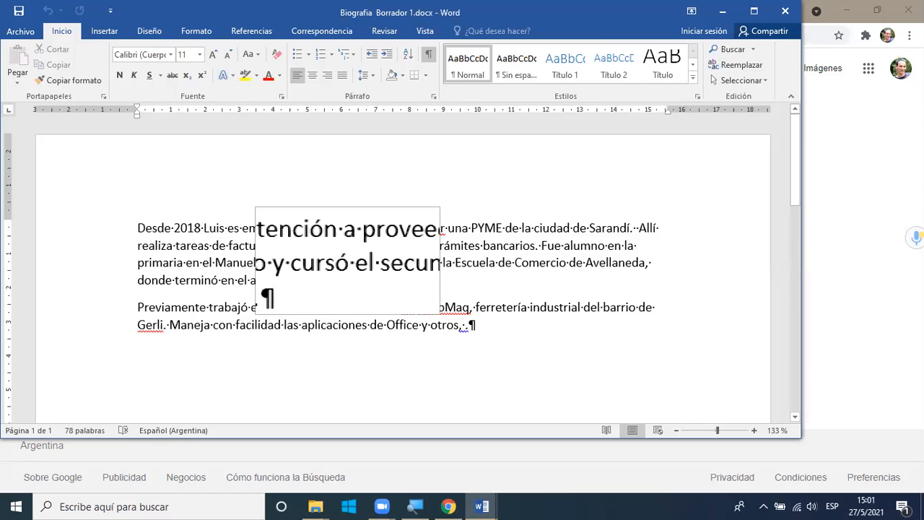
# Insert a run of extra spaces between "cursó" and "el secundario" and hide the formatting marks.
pyautogui.click(348, 262)
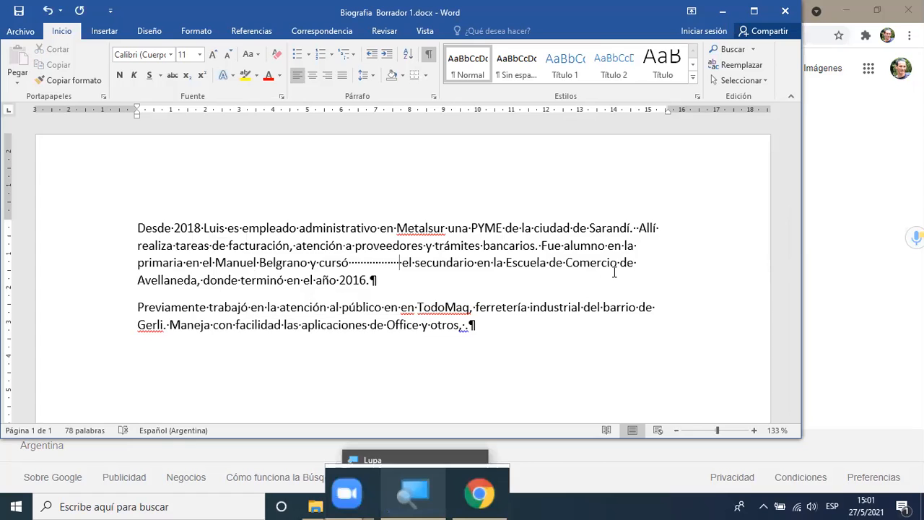
pyautogui.click(427, 57)
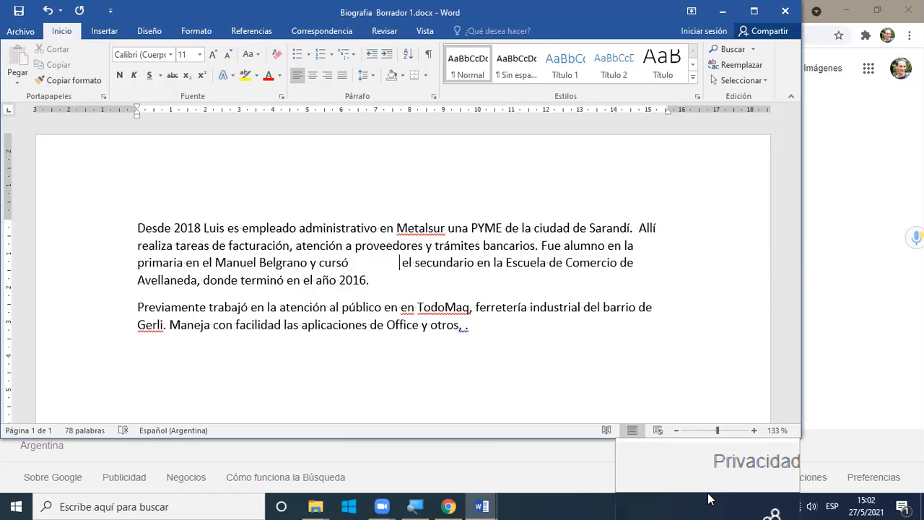
# Delete the extra spaces before "el secundario" together with the final "ó" of "cursó", keeping one space between the words.
pyautogui.press('BackSpace')
pyautogui.press('BackSpace')
pyautogui.press('BackSpace')
pyautogui.press('BackSpace')
pyautogui.press('BackSpace')
pyautogui.press('BackSpace')
pyautogui.press('BackSpace')
pyautogui.press('BackSpace')
pyautogui.press('BackSpace')
pyautogui.press('BackSpace')
pyautogui.press('BackSpace')
pyautogui.press('BackSpace')
pyautogui.press('BackSpace')
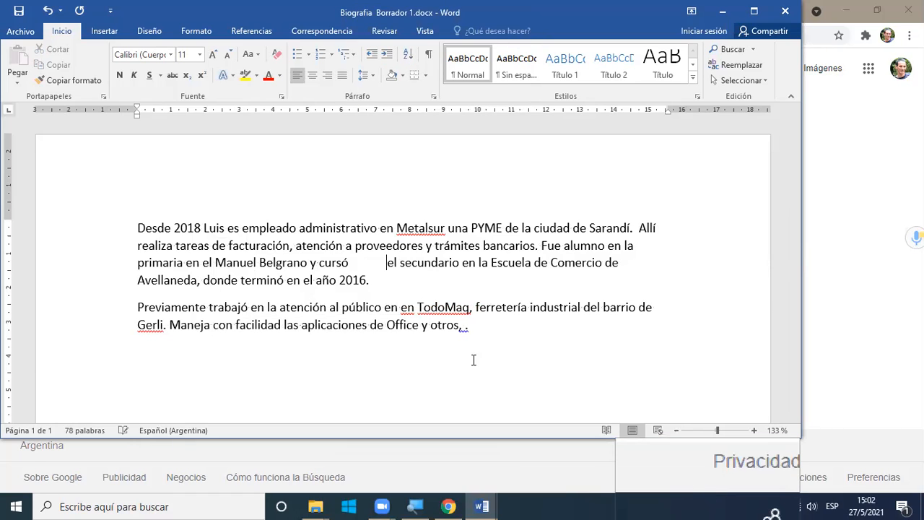
pyautogui.press('BackSpace')
pyautogui.press('BackSpace')
pyautogui.press('BackSpace')
pyautogui.press('BackSpace')
pyautogui.press('BackSpace')
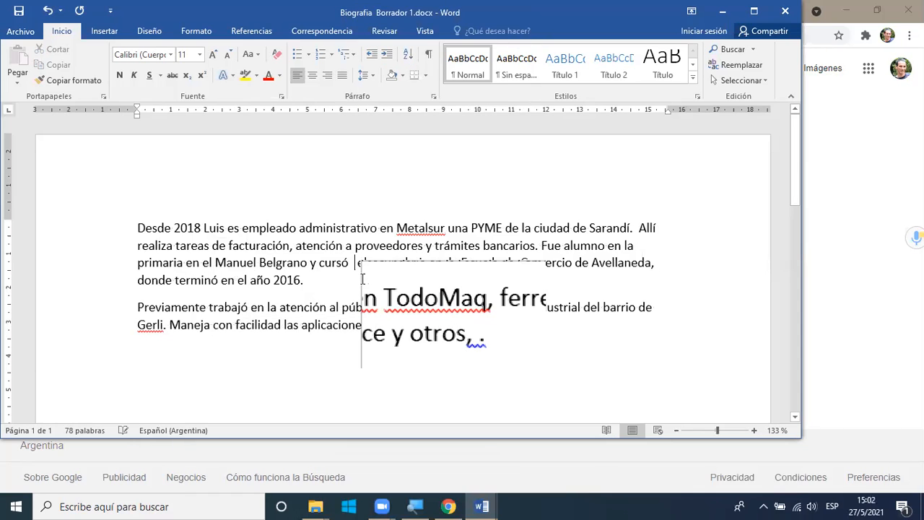
# Insert three blank paragraphs after "2016." and remove them again.
pyautogui.click(306, 281)
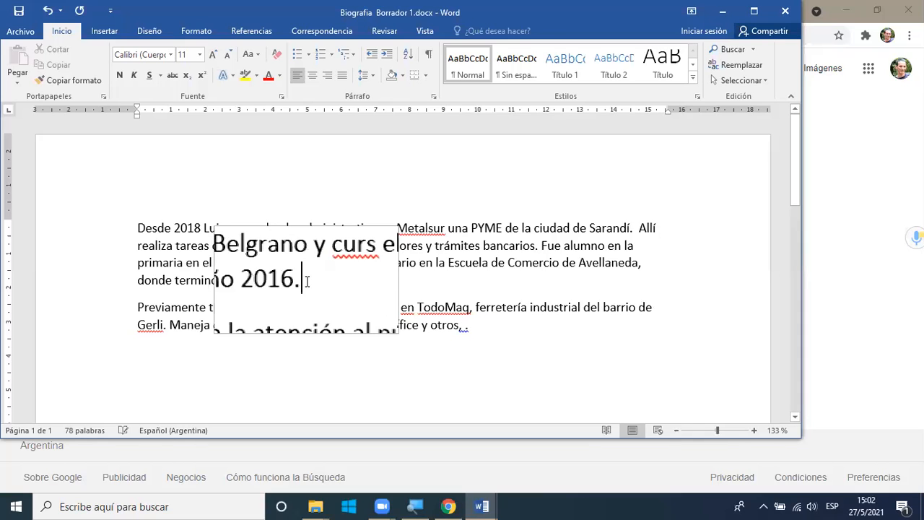
pyautogui.press('Return')
pyautogui.press('Return')
pyautogui.press('Return')
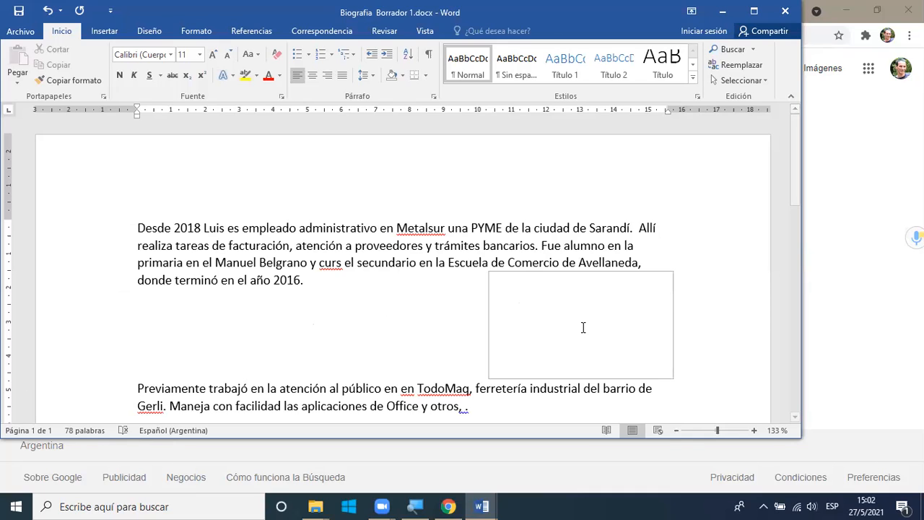
pyautogui.press('BackSpace')
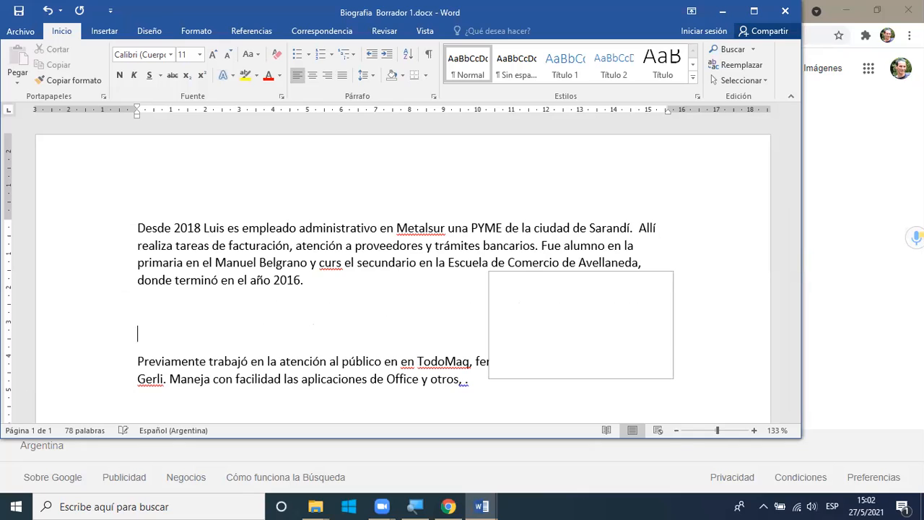
pyautogui.press('BackSpace')
pyautogui.press('BackSpace')
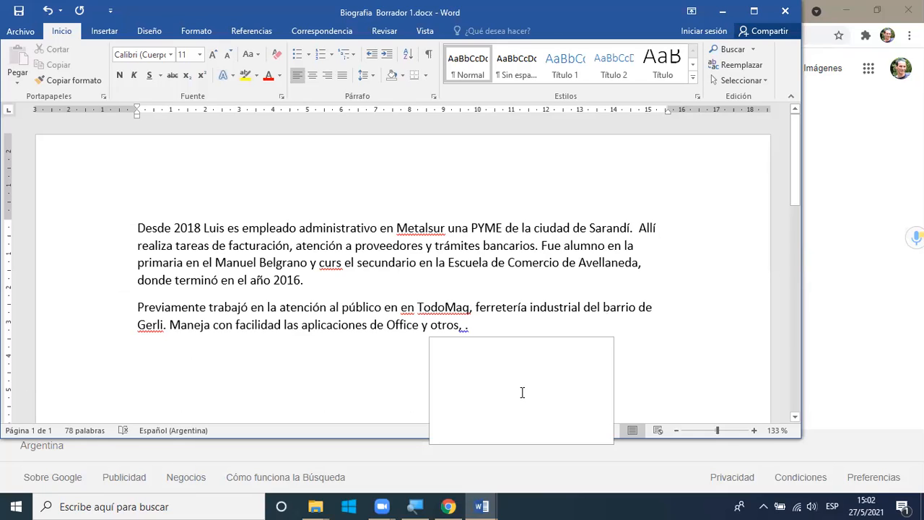
# Complete "curs" to read "curso" and delete the space before the final period after "otros,".
pyautogui.click(343, 264)
pyautogui.write('o')
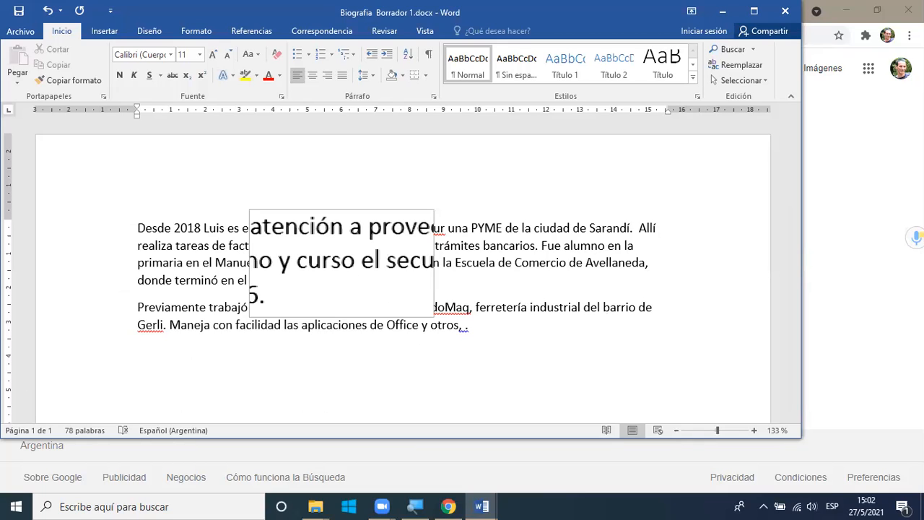
pyautogui.click(465, 325)
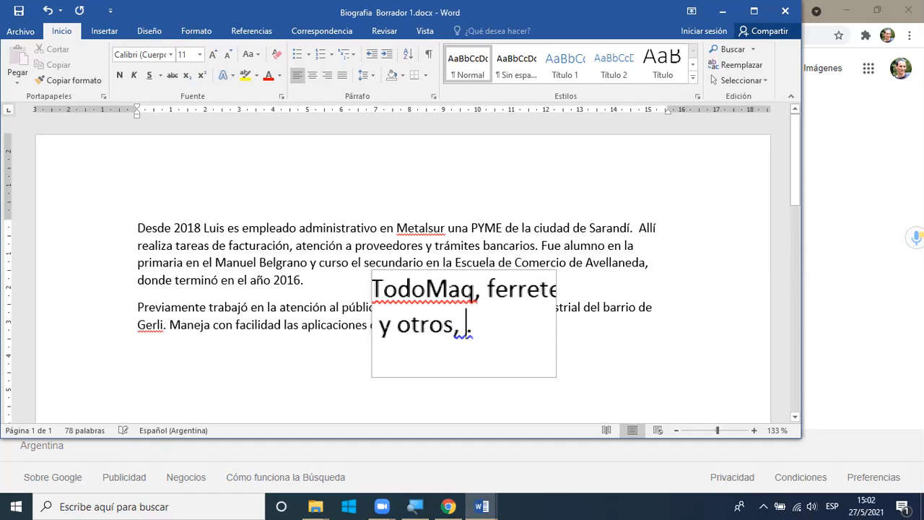
pyautogui.press('BackSpace')
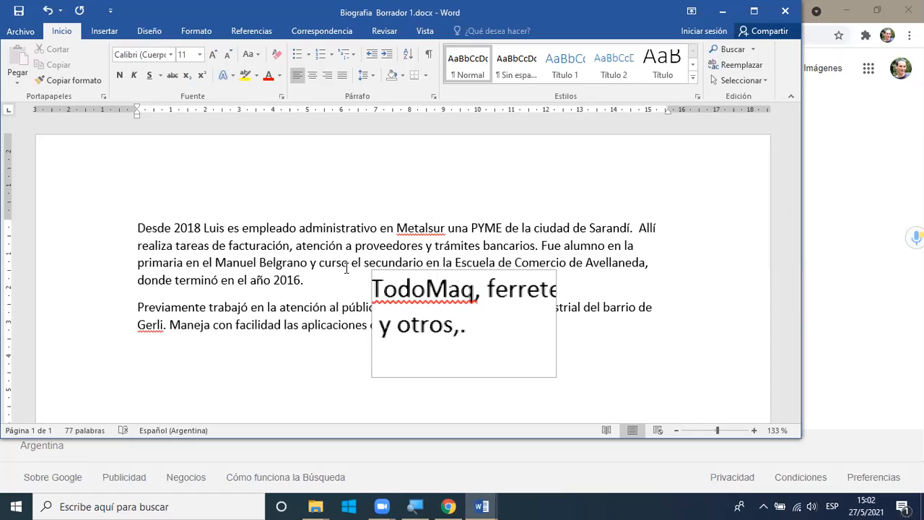
# Delete the comma before the final period after "otros".
pyautogui.press('BackSpace')
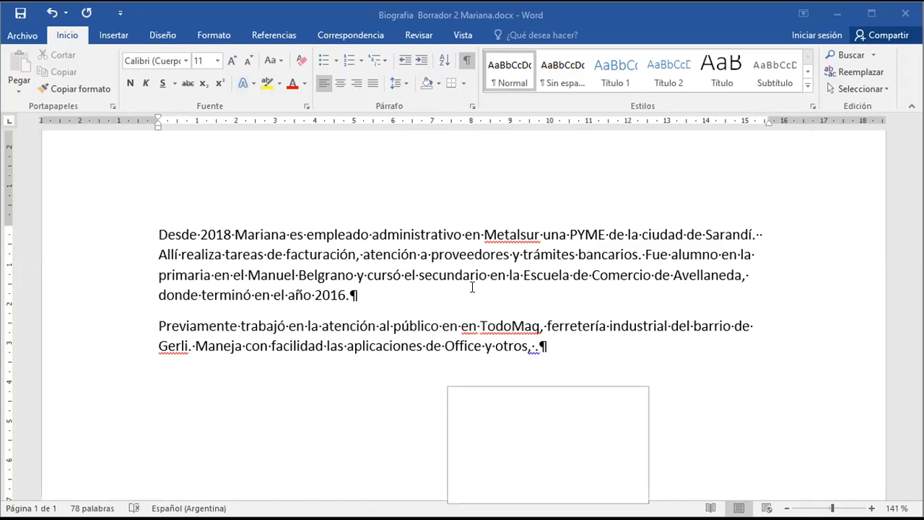
# Enlarge the second biography draft's view to 190 % and bring the full width of the text into view.
pyautogui.click(481, 256)
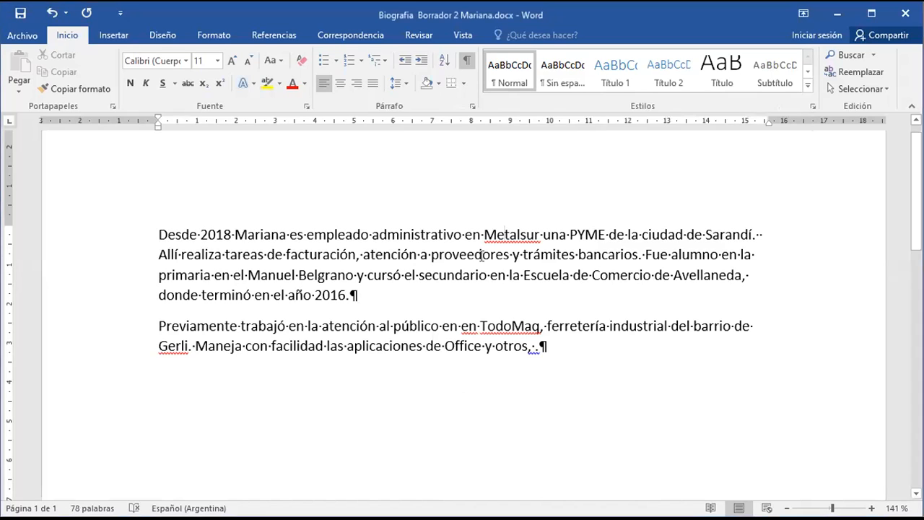
pyautogui.click(459, 40)
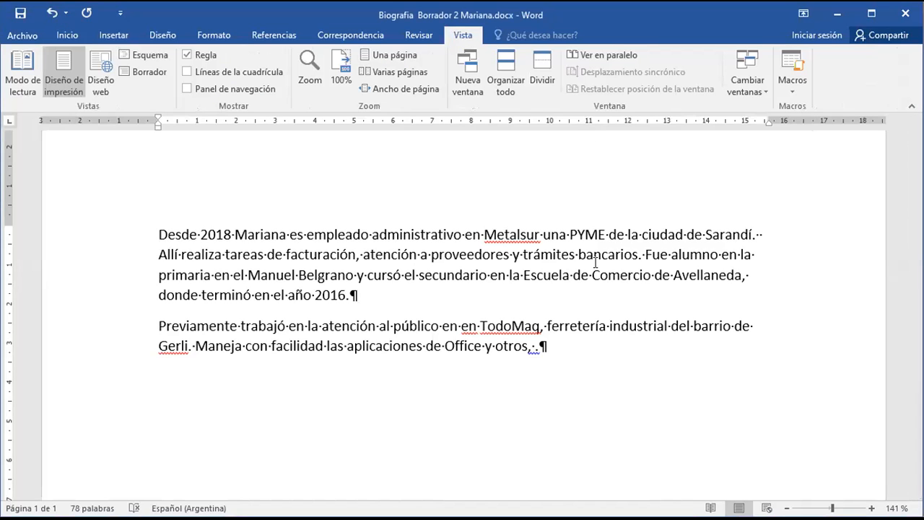
pyautogui.click(68, 35)
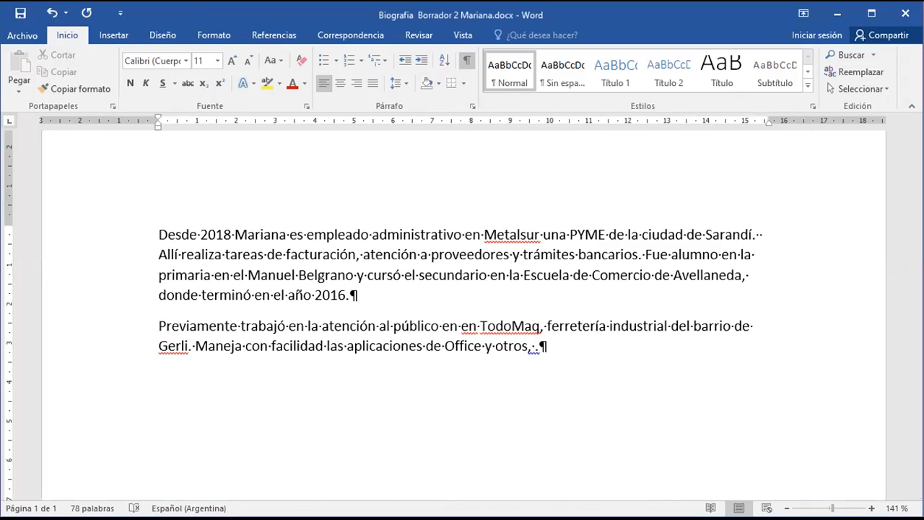
pyautogui.moveTo(836, 508); pyautogui.dragTo(834, 508)
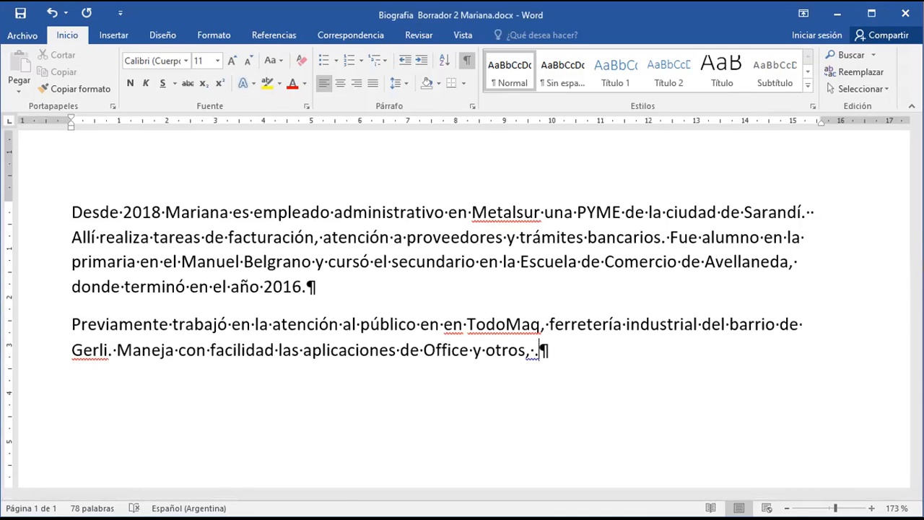
pyautogui.scroll(2, 519, 274)
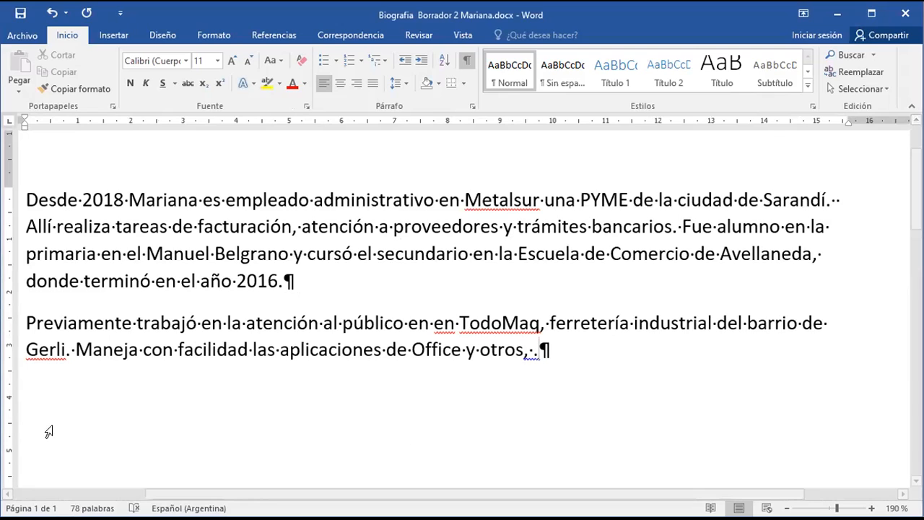
pyautogui.moveTo(727, 494); pyautogui.dragTo(659, 495)
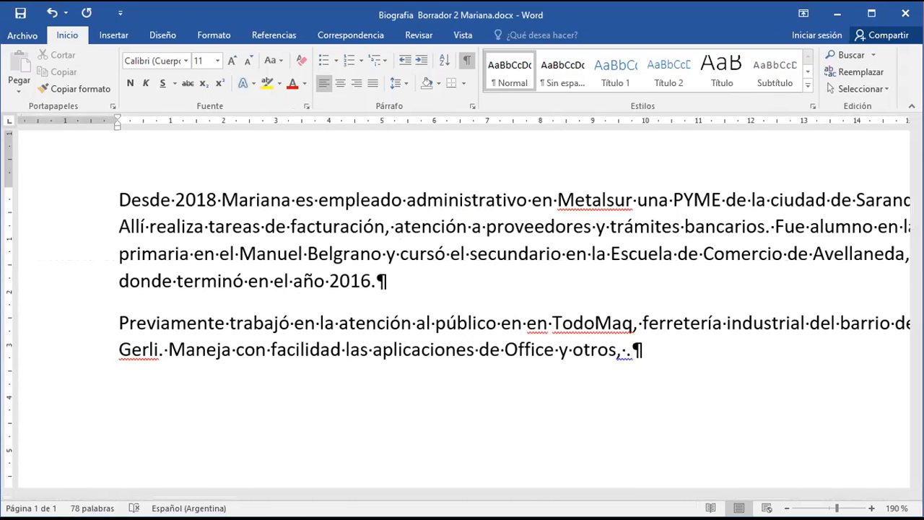
pyautogui.click(8, 495)
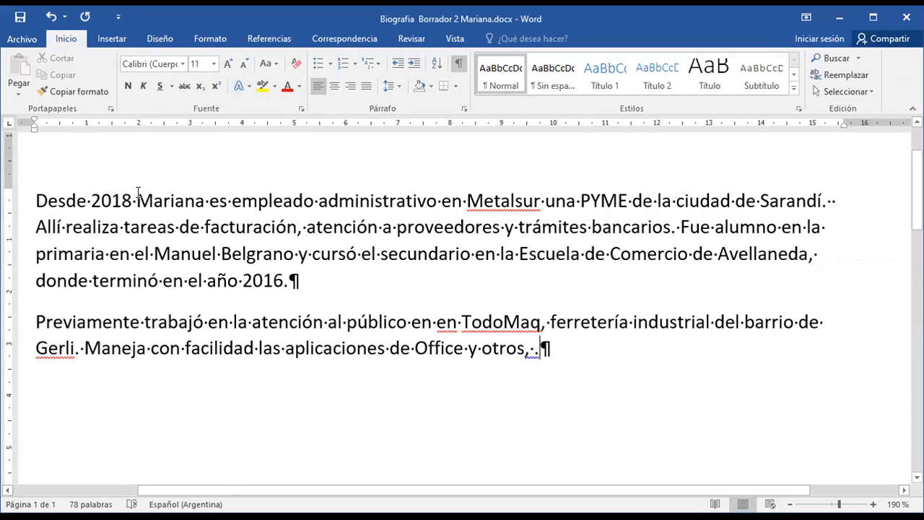
# Replace the employee's first name after "Desde 2018" with a different first name.
pyautogui.moveTo(137, 193); pyautogui.dragTo(203, 191)
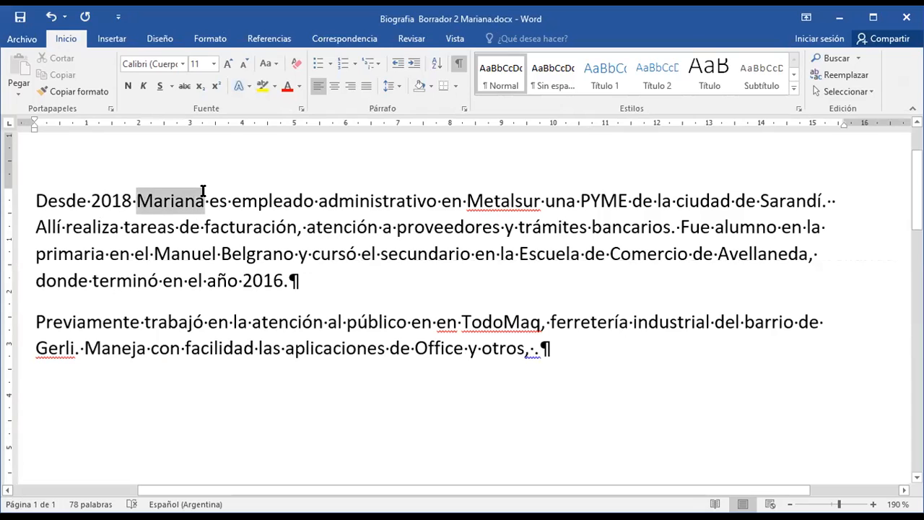
pyautogui.click(146, 163)
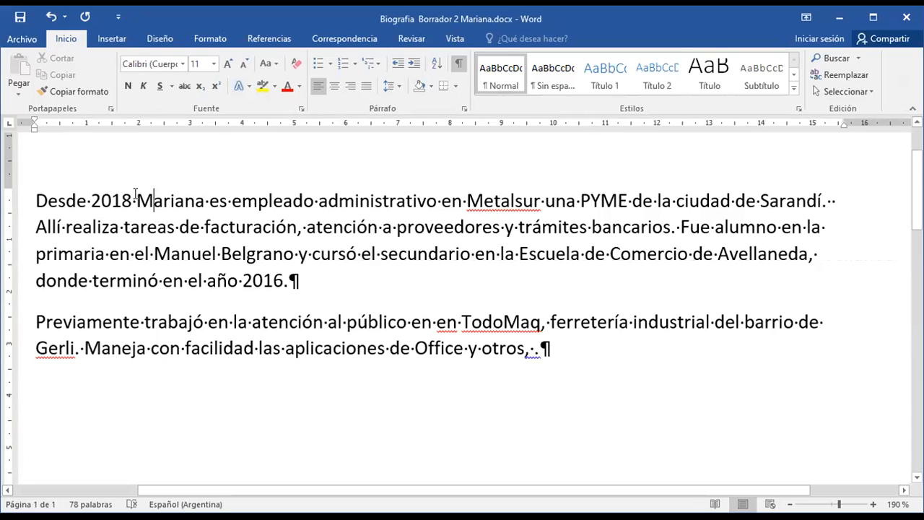
pyautogui.click(138, 199)
pyautogui.keyDown('shift'); pyautogui.click(191, 193); pyautogui.keyUp('shift')
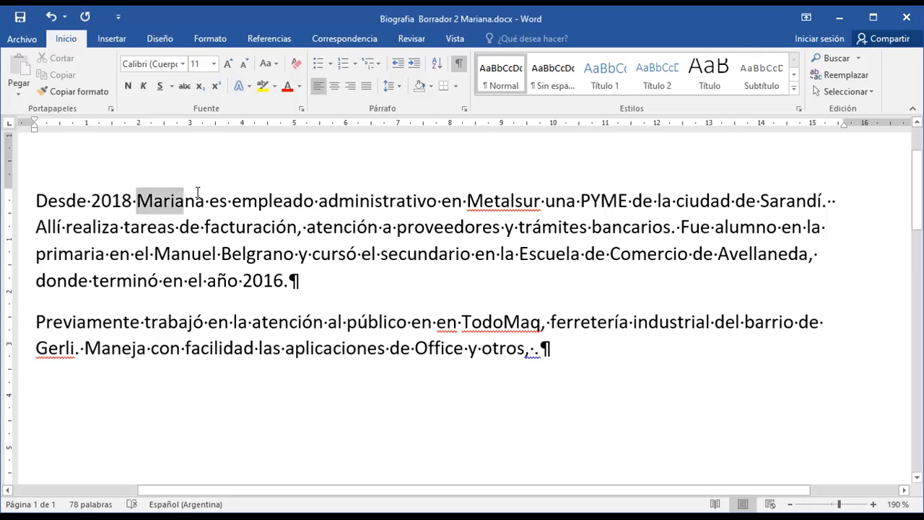
pyautogui.keyDown('shift'); pyautogui.click(202, 192); pyautogui.keyUp('shift')
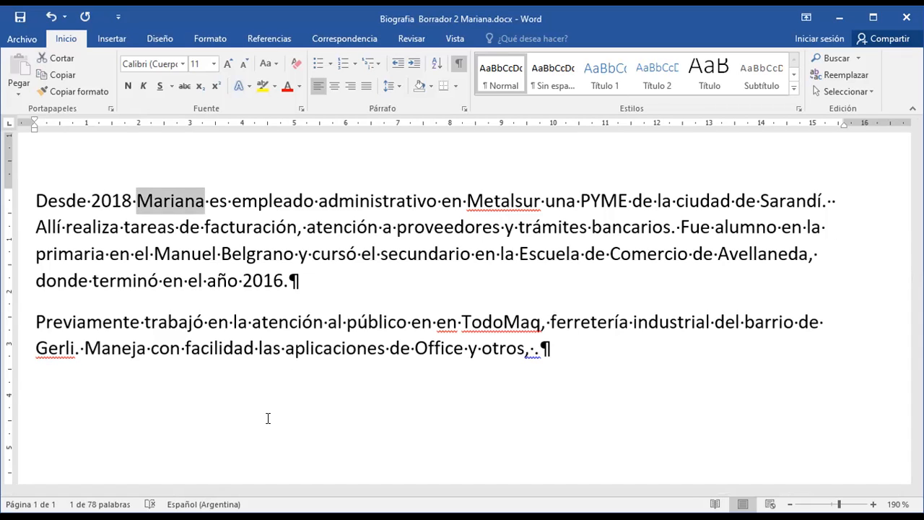
pyautogui.write('M')
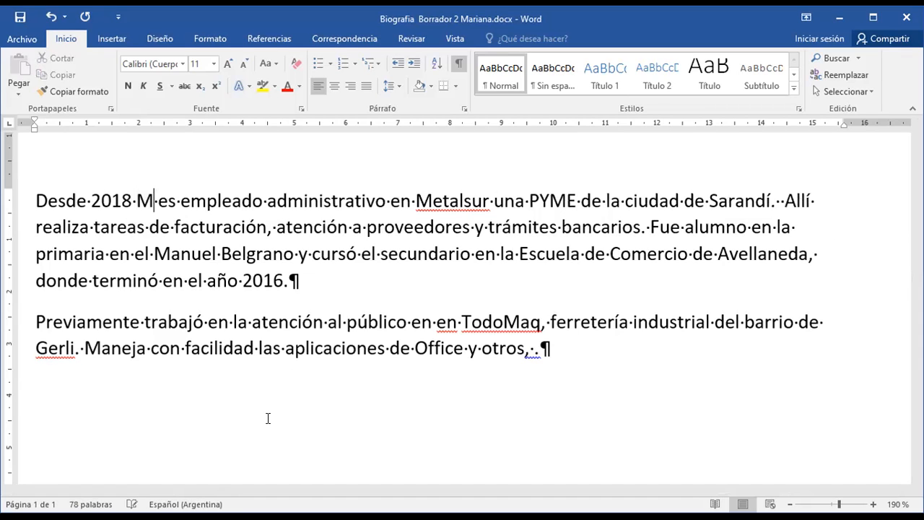
pyautogui.write('axi')
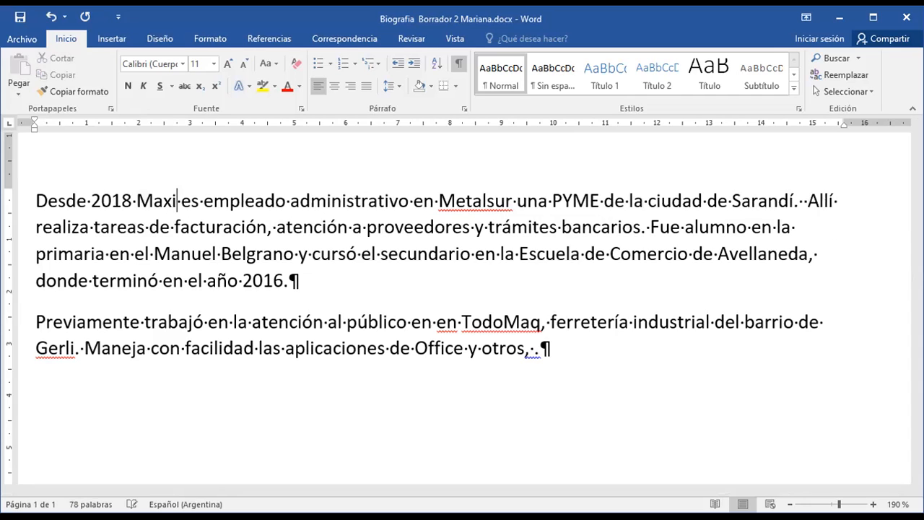
pyautogui.write('lian')
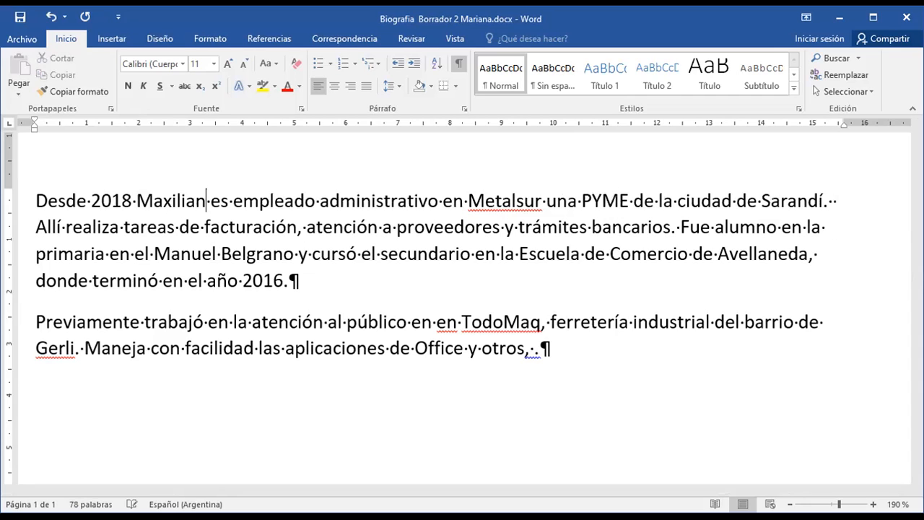
pyautogui.write('o')
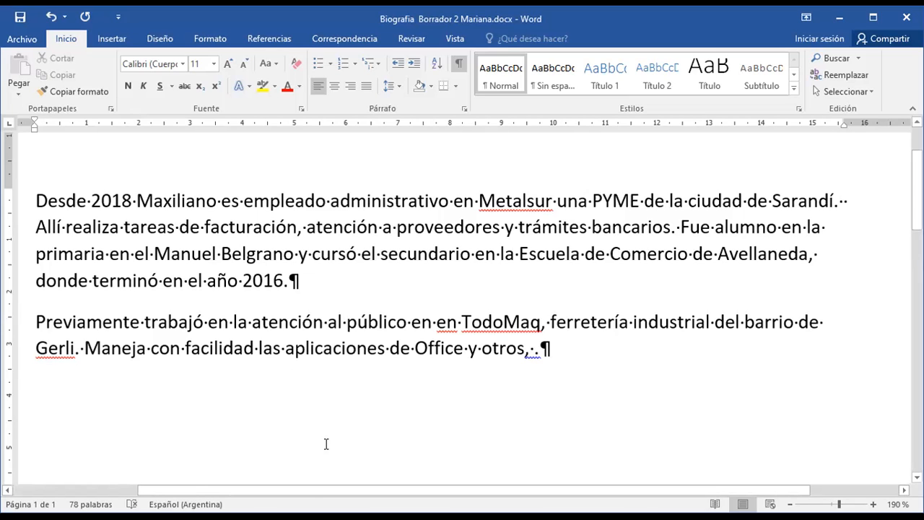
pyautogui.click(486, 200)
pyautogui.hotkey('shift', 'Right')
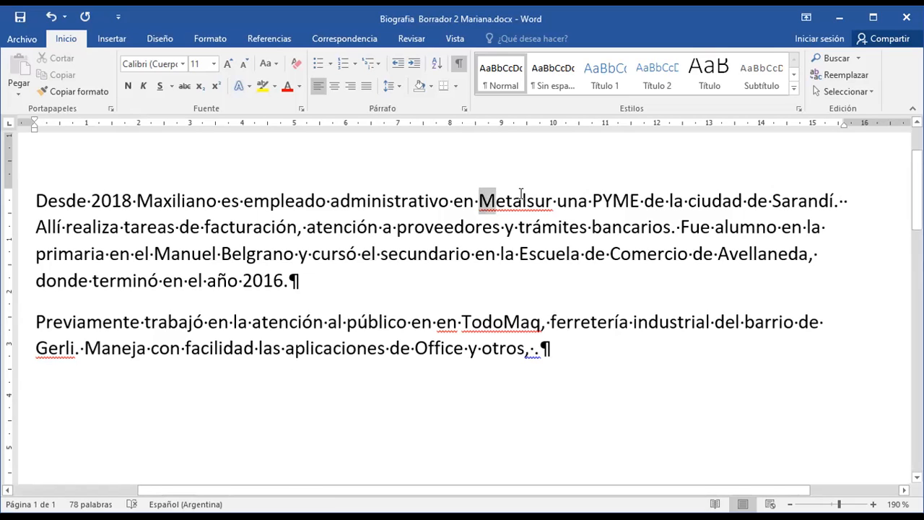
pyautogui.hotkey('shift', 'Right')
pyautogui.hotkey('shift', 'Right')
pyautogui.hotkey('shift', 'Right')
pyautogui.hotkey('shift', 'Right')
pyautogui.hotkey('shift', 'Right')
pyautogui.hotkey('shift', 'Right')
pyautogui.hotkey('shift', 'Right')
pyautogui.click(513, 201)
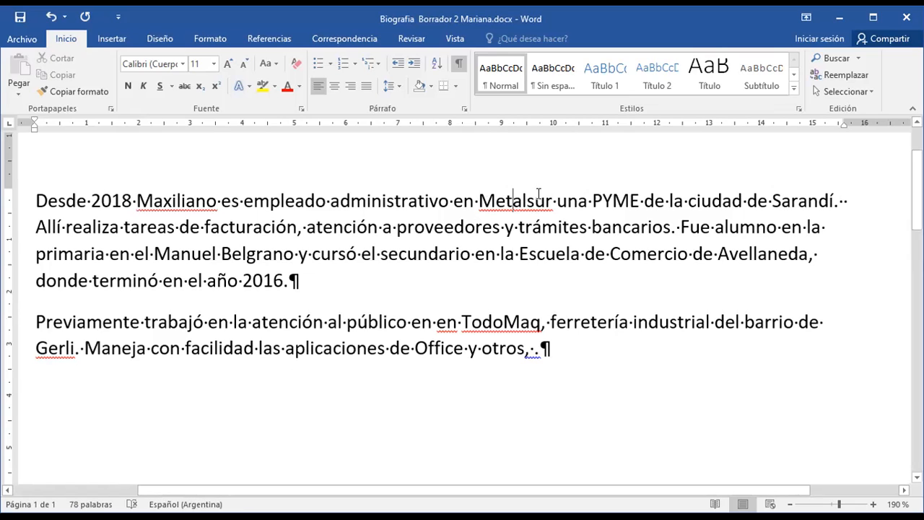
# Replace the company name "Metalsur" in the first sentence with "MultiConsumo".
pyautogui.doubleClick(550, 189)
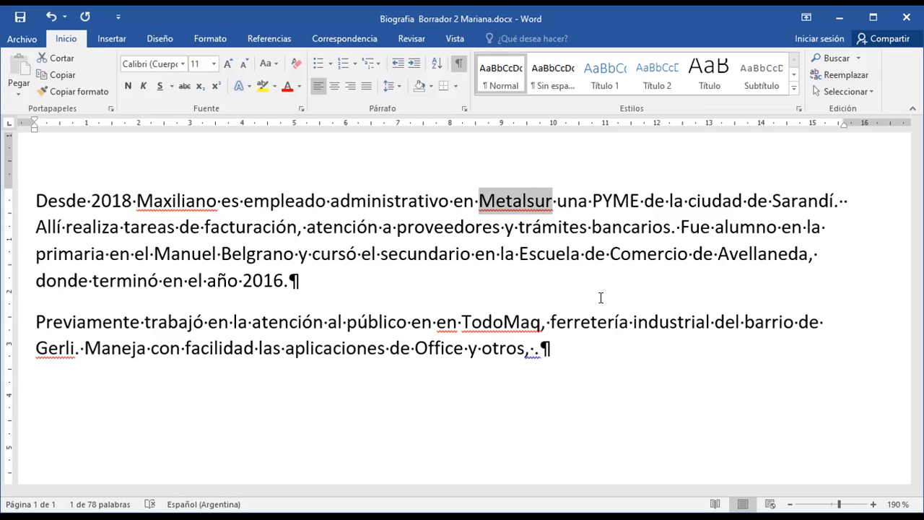
pyautogui.write('Mult')
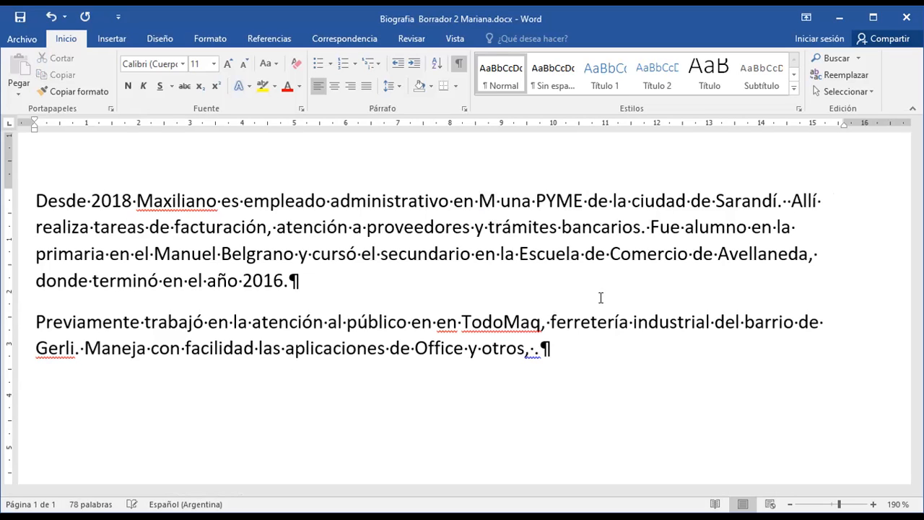
pyautogui.write('i')
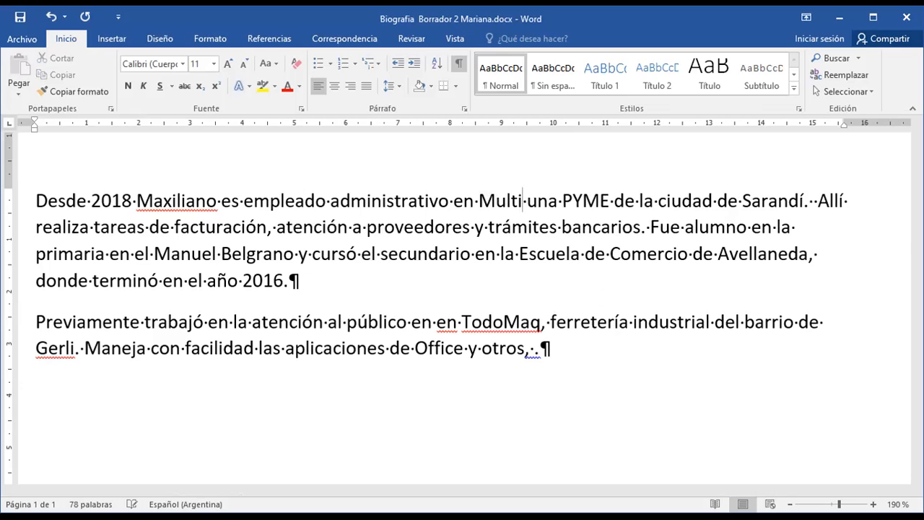
pyautogui.write('Consum')
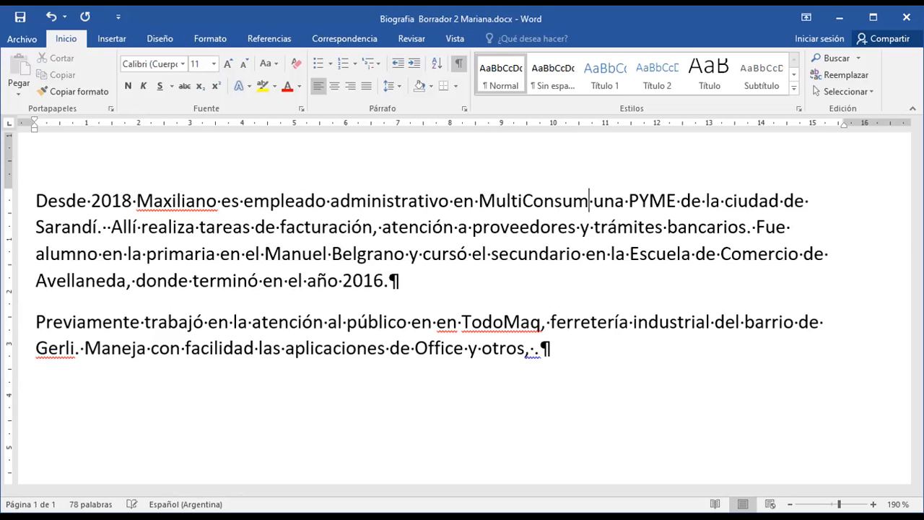
pyautogui.write('o')
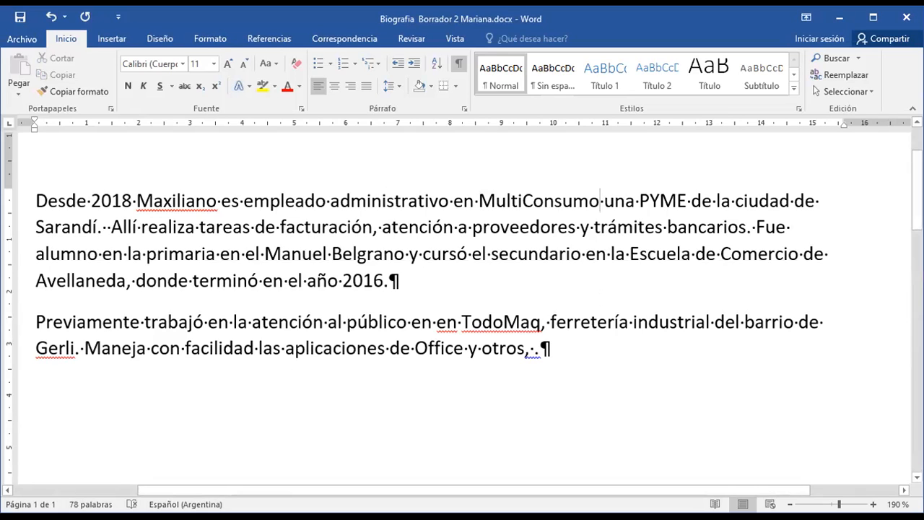
# Replace the city "Sarandí" at the end of the first sentence with "Villa Domínico".
pyautogui.doubleClick(66, 228)
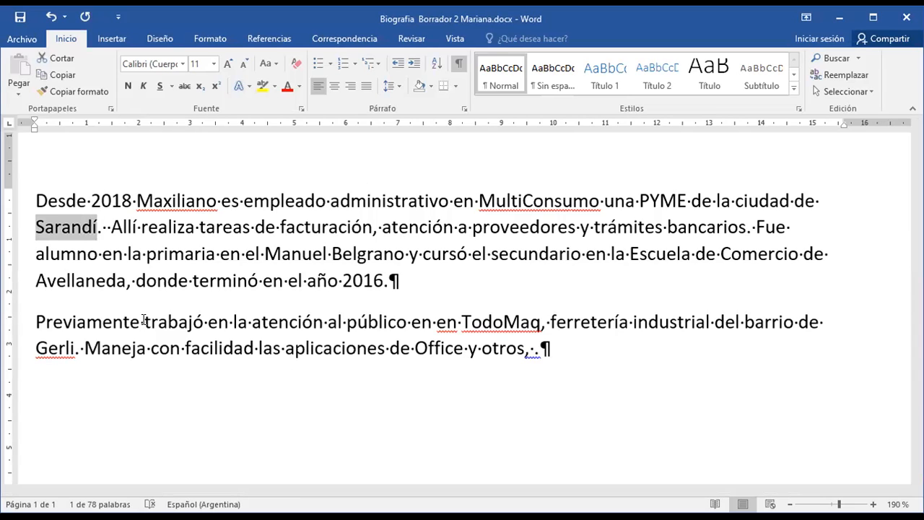
pyautogui.press('Delete')
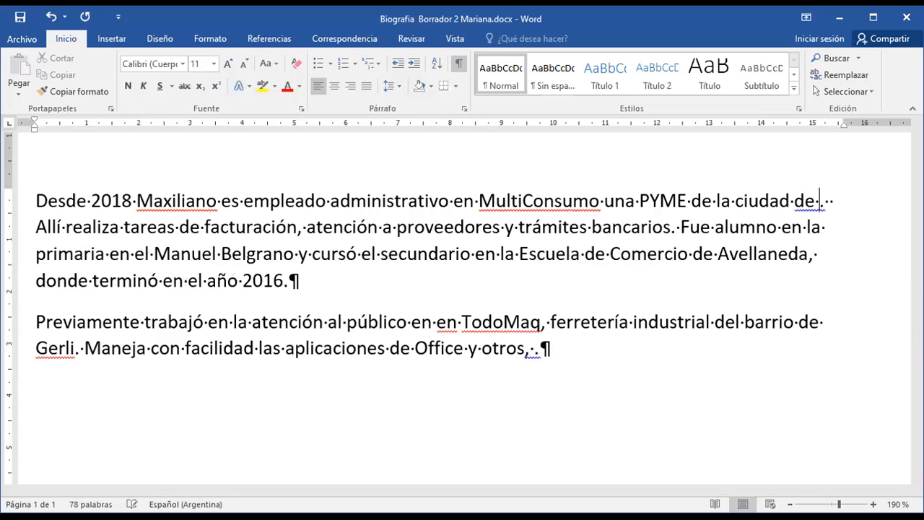
pyautogui.write('Villa')
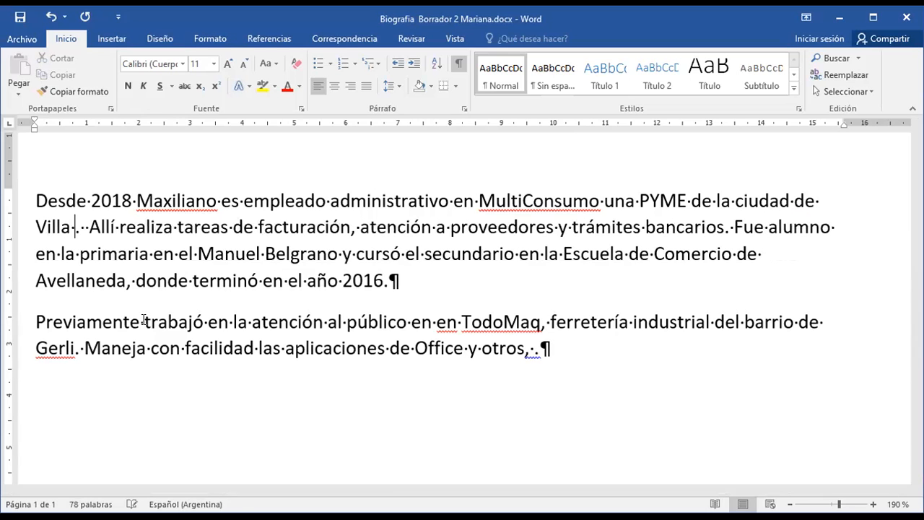
pyautogui.write(' Dom')
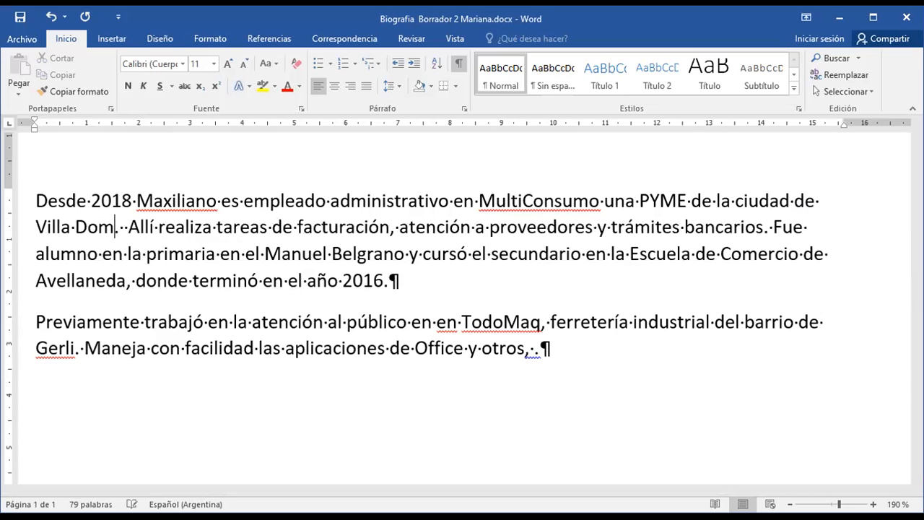
pyautogui.write('ínico')
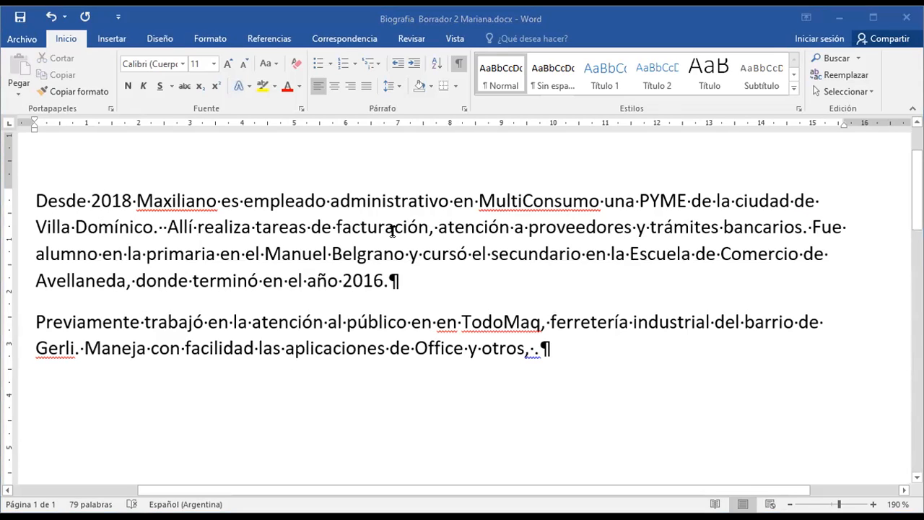
pyautogui.click(343, 228)
pyautogui.moveTo(406, 227); pyautogui.dragTo(430, 228)
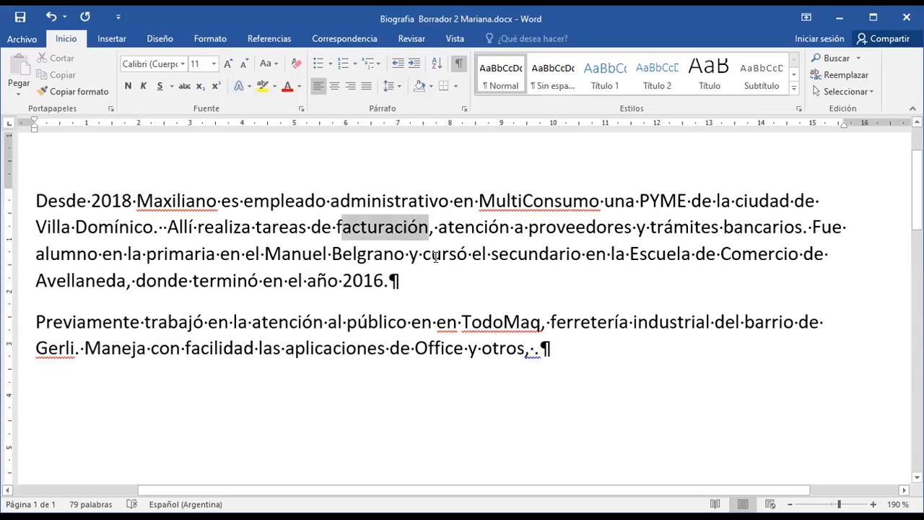
pyautogui.doubleClick(352, 254)
pyautogui.click(353, 259)
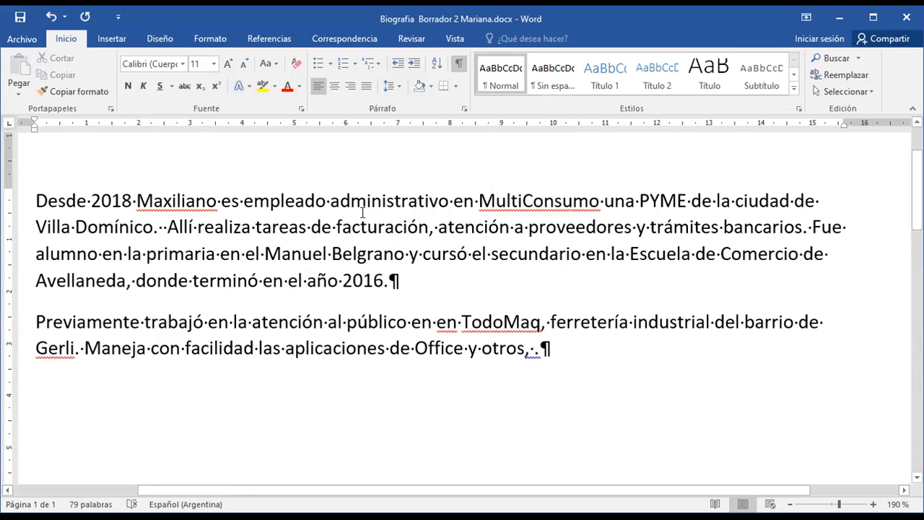
pyautogui.moveTo(486, 199); pyautogui.dragTo(491, 200)
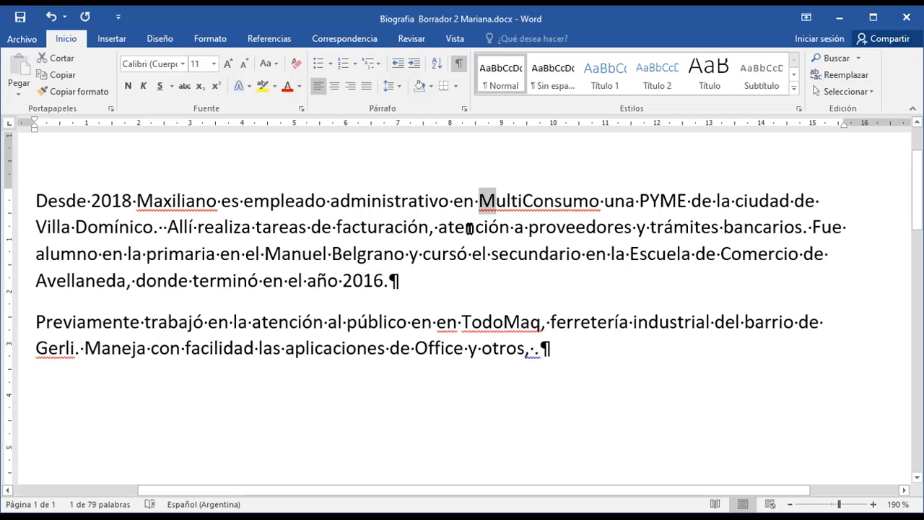
pyautogui.click(468, 228)
pyautogui.hotkey('shift', 'Right')
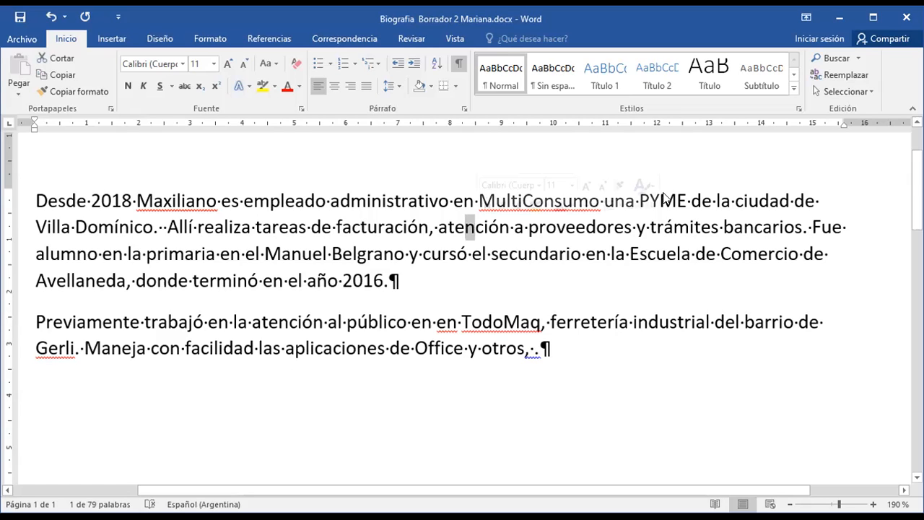
pyautogui.click(179, 241)
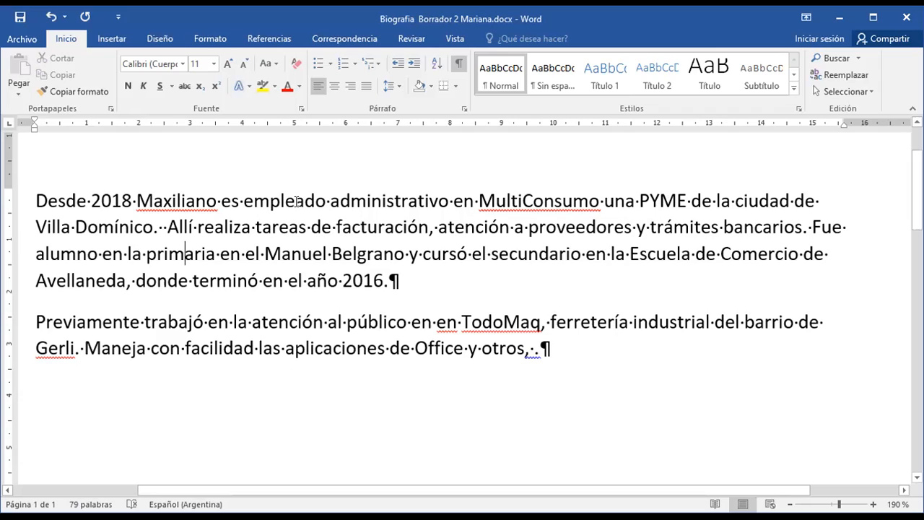
# Hide the formatting marks and select the period after "Villa Domínico".
pyautogui.click(458, 64)
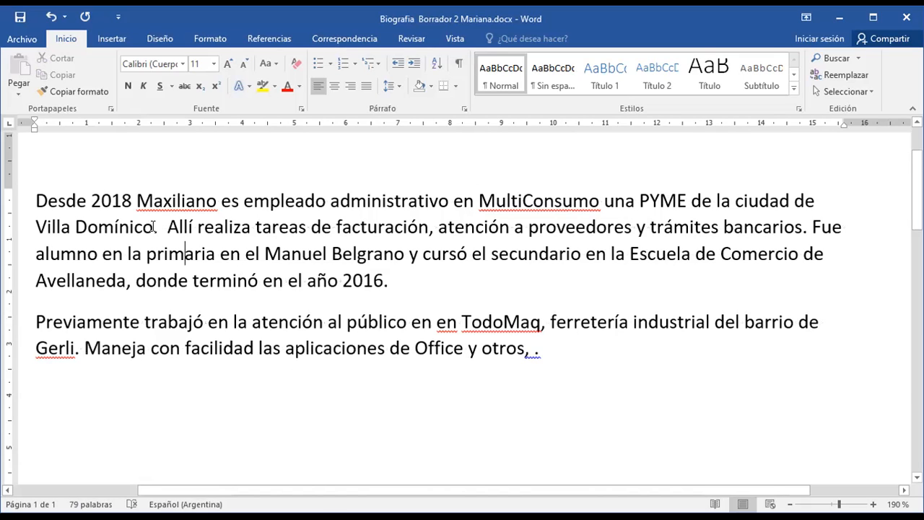
pyautogui.moveTo(153, 226); pyautogui.dragTo(158, 227)
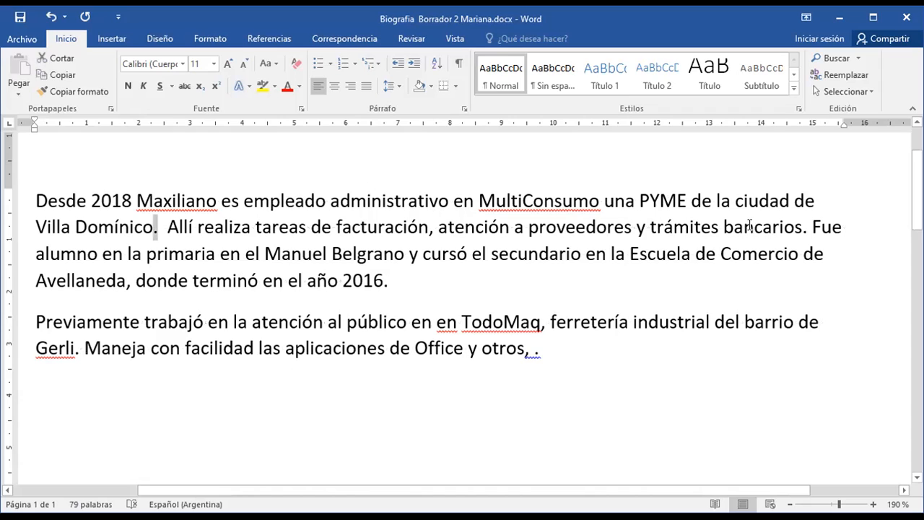
# Select the whole sentence beginning "Allí realiza tareas de facturación" and make it bold.
pyautogui.click(511, 228)
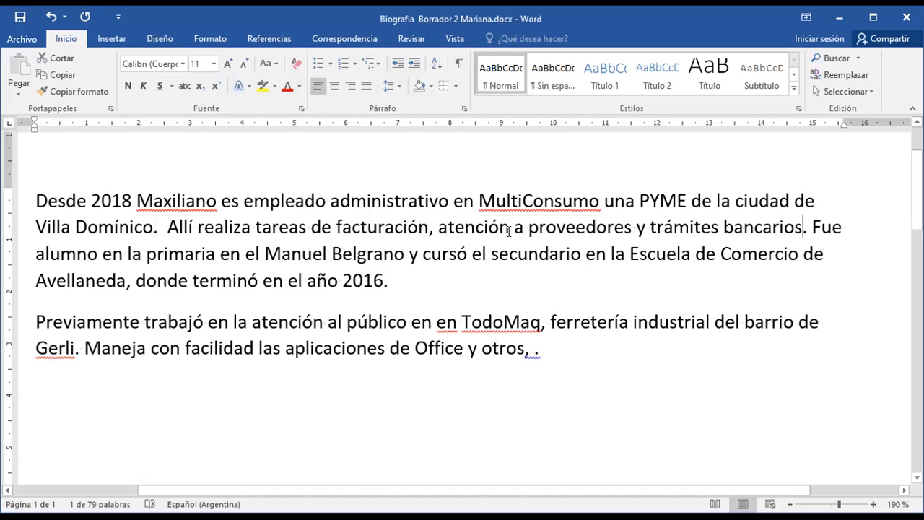
pyautogui.keyDown('ctrl'); pyautogui.click(371, 221); pyautogui.keyUp('ctrl')
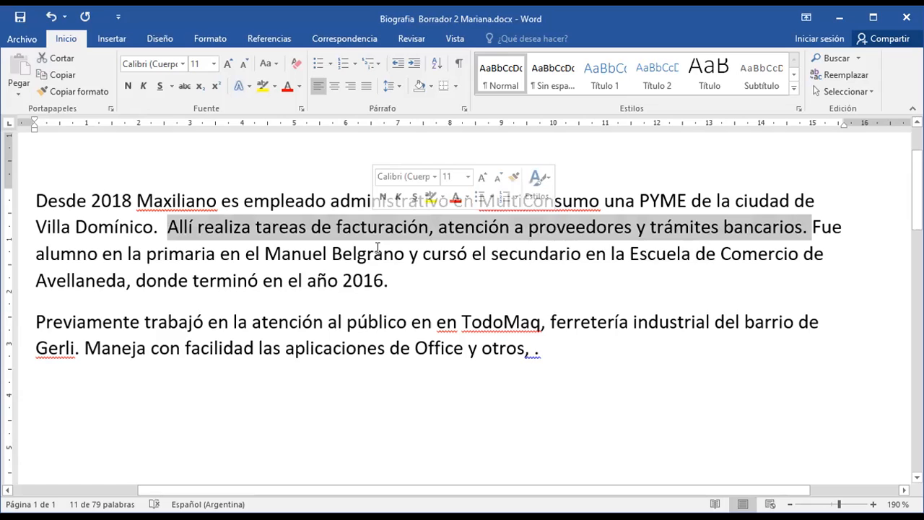
pyautogui.click(375, 248)
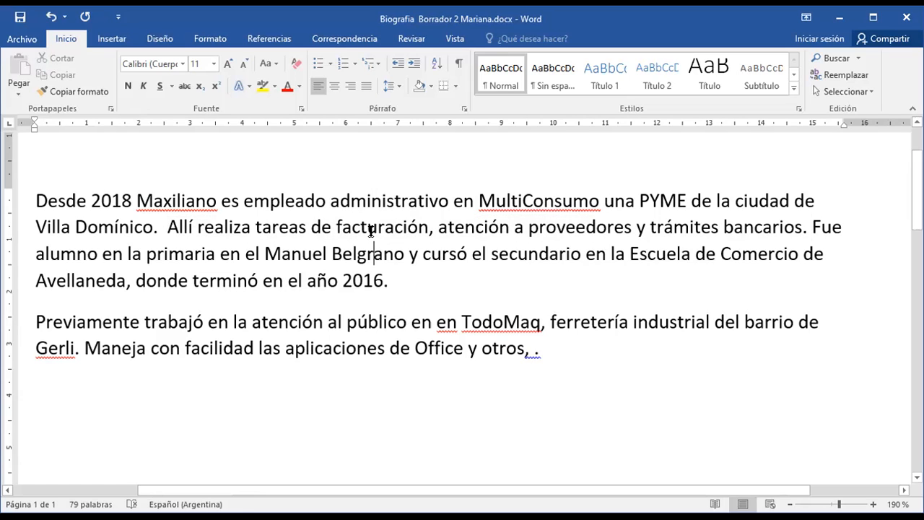
pyautogui.keyDown('ctrl'); pyautogui.click(367, 224); pyautogui.keyUp('ctrl')
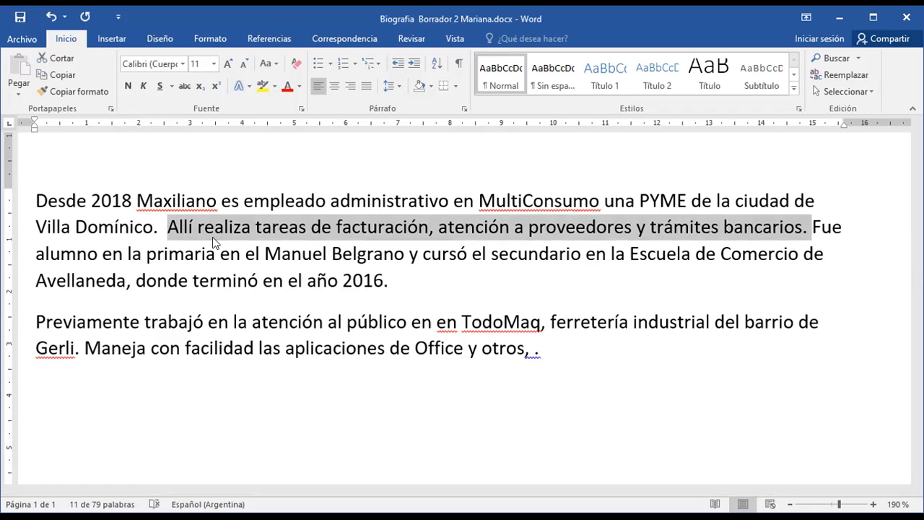
pyautogui.click(127, 91)
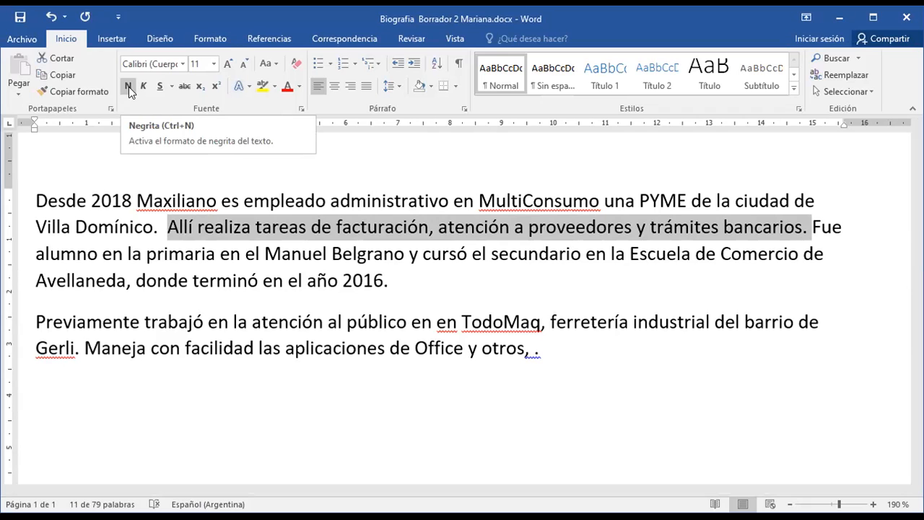
pyautogui.click(129, 87)
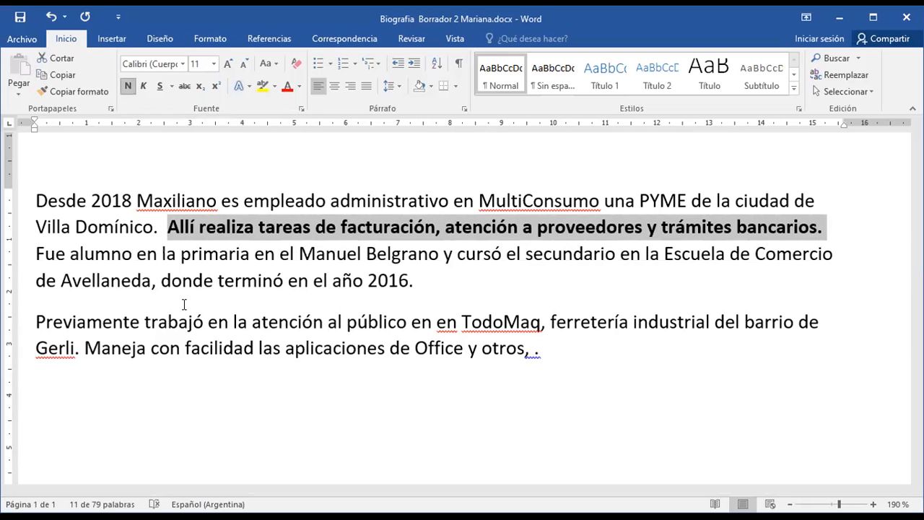
pyautogui.click(176, 276)
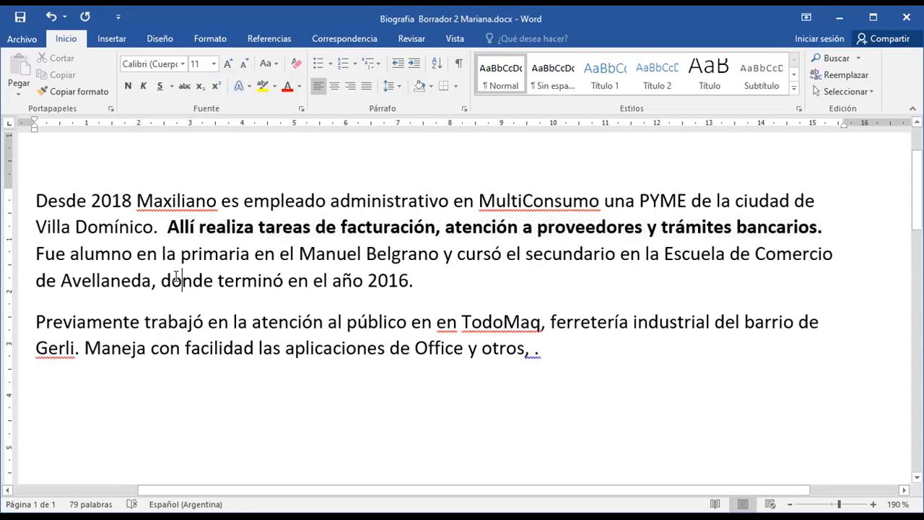
pyautogui.press('BackSpace')
pyautogui.write('o')
# Practise selecting the opening words of the second paragraph and the sentence beginning "Fue alumno".
pyautogui.moveTo(134, 316); pyautogui.dragTo(206, 319)
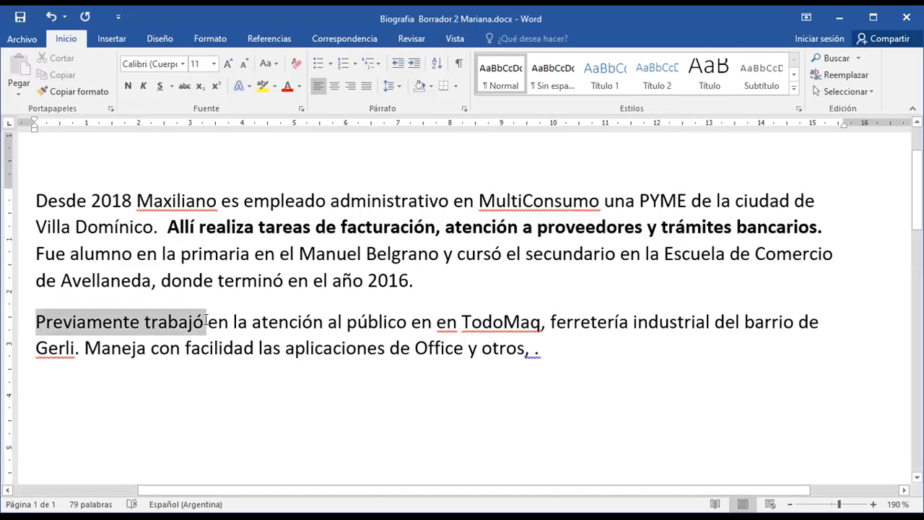
pyautogui.moveTo(431, 331); pyautogui.dragTo(436, 329)
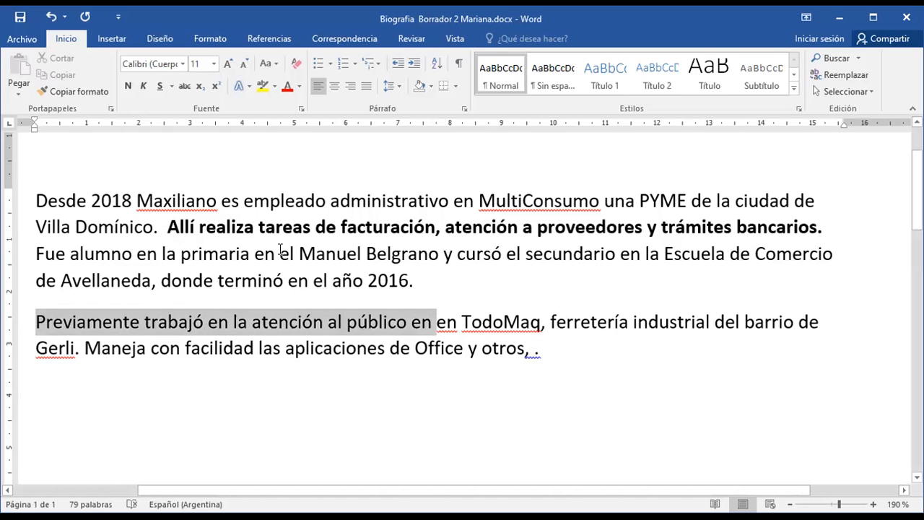
pyautogui.click(254, 253)
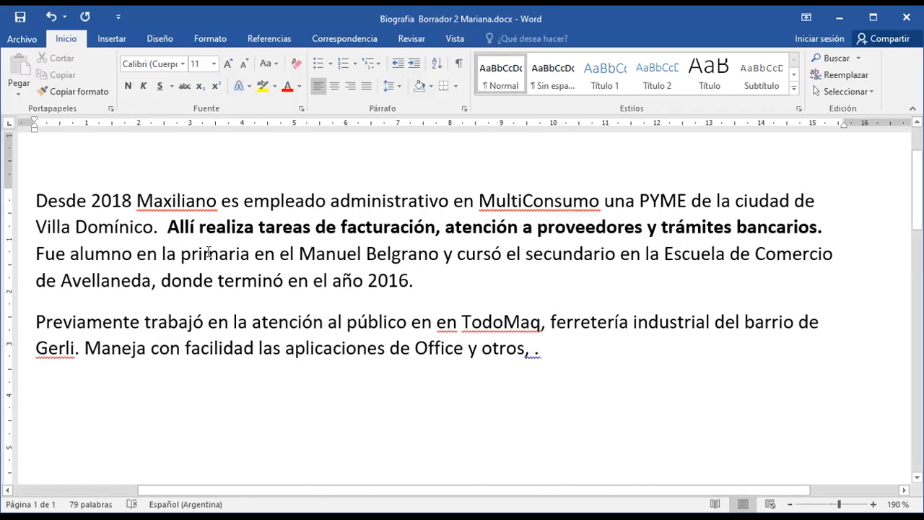
pyautogui.tripleClick(207, 253)
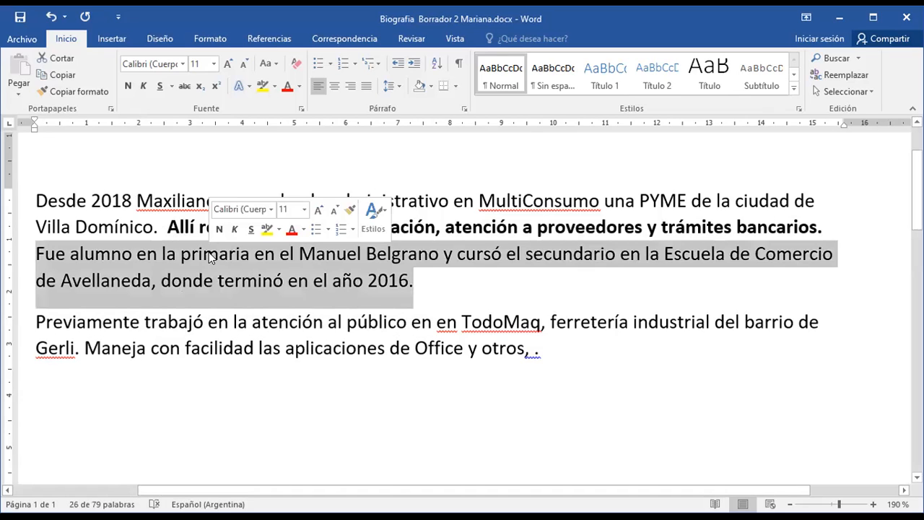
pyautogui.click(199, 342)
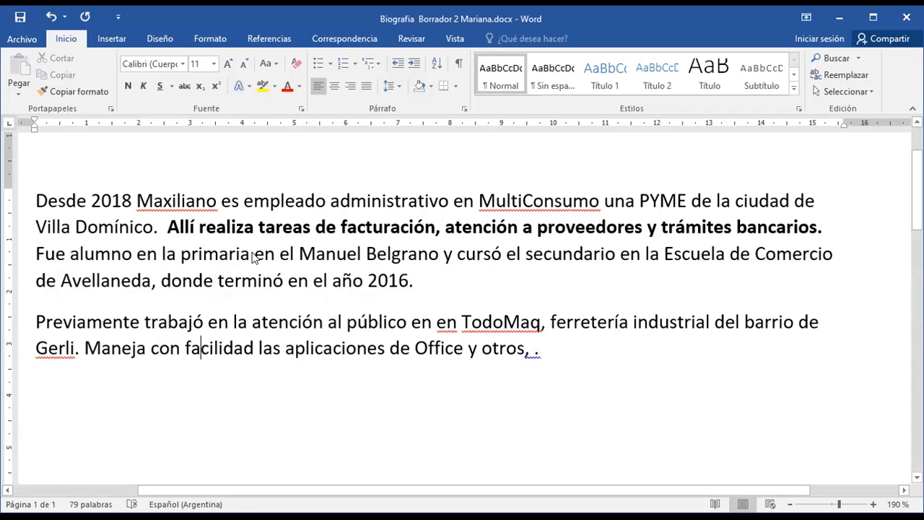
# Select the entire first paragraph and make it italic.
pyautogui.tripleClick(113, 229)
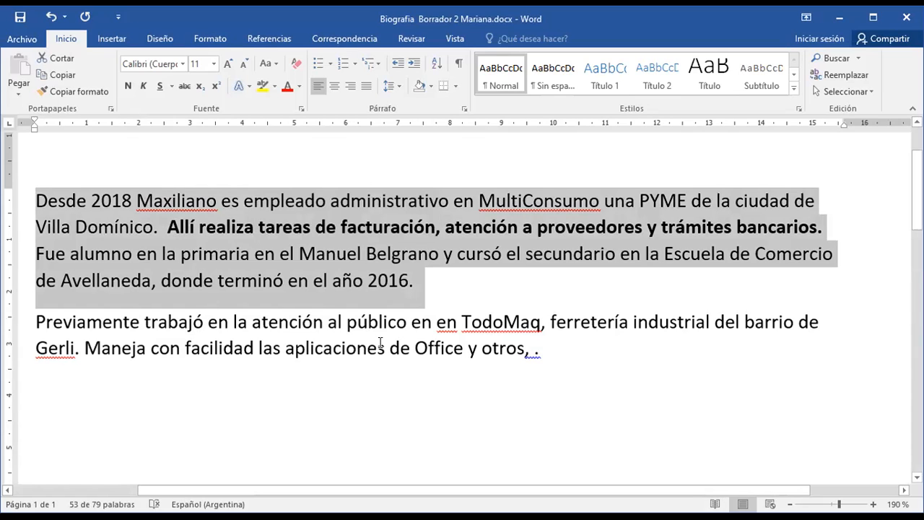
pyautogui.click(143, 86)
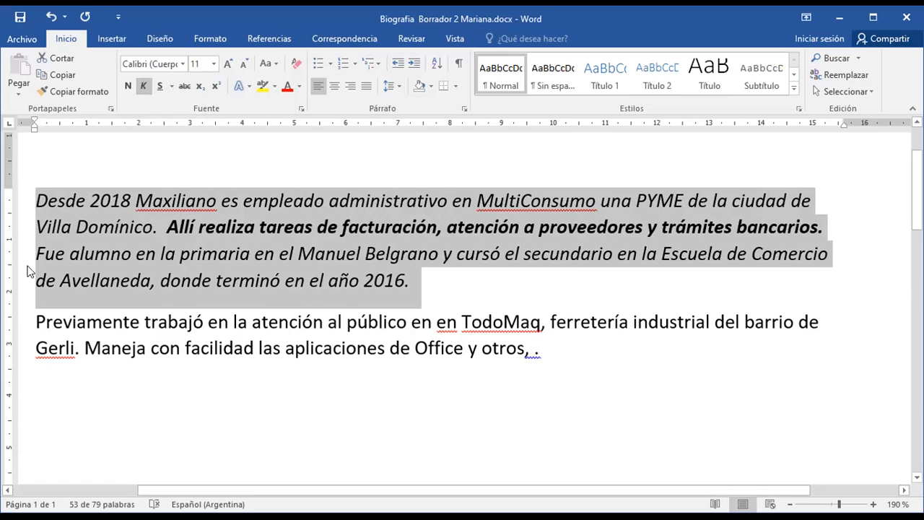
pyautogui.click(130, 238)
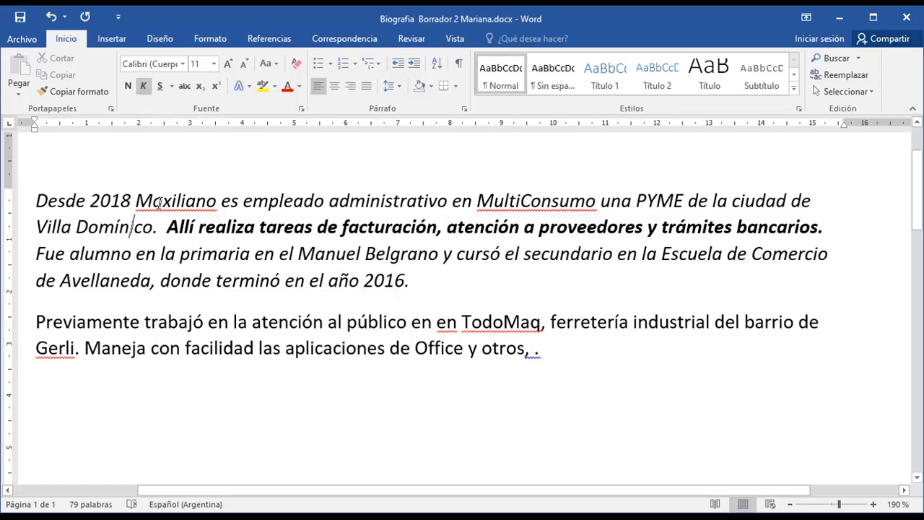
# Practise selecting a single word, a full sentence and the whole paragraph in the first paragraph, and clear the selection.
pyautogui.doubleClick(159, 203)
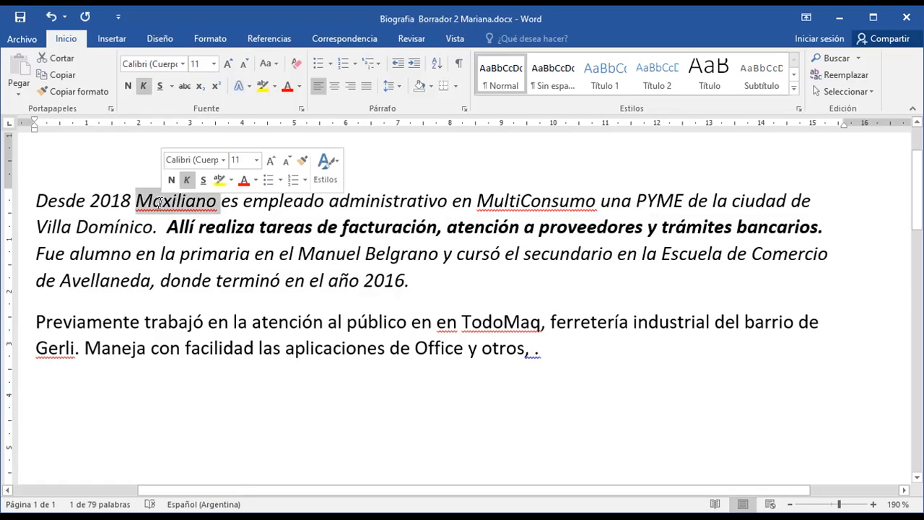
pyautogui.keyDown('ctrl'); pyautogui.click(262, 226); pyautogui.keyUp('ctrl')
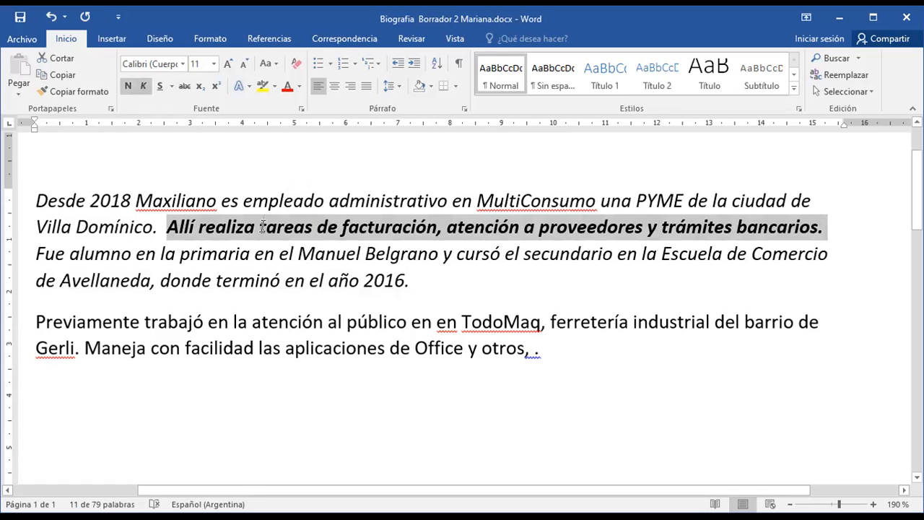
pyautogui.tripleClick(233, 261)
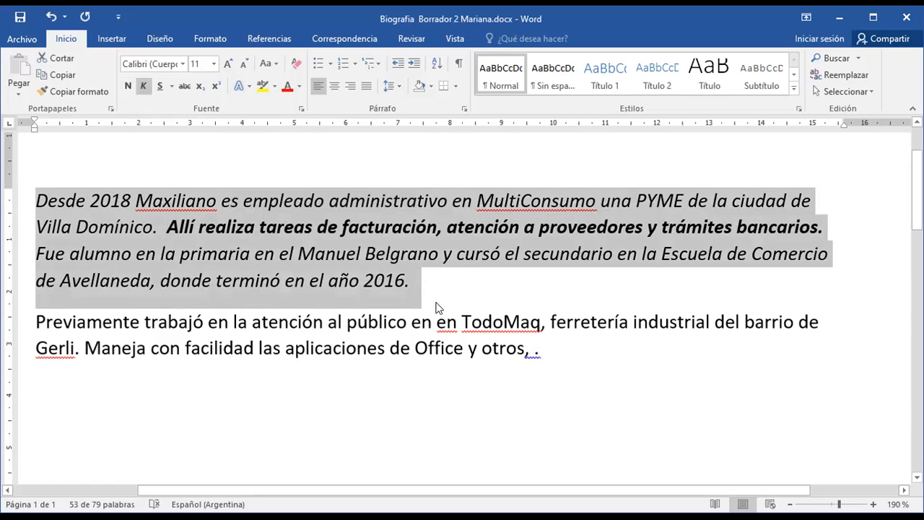
pyautogui.click(264, 348)
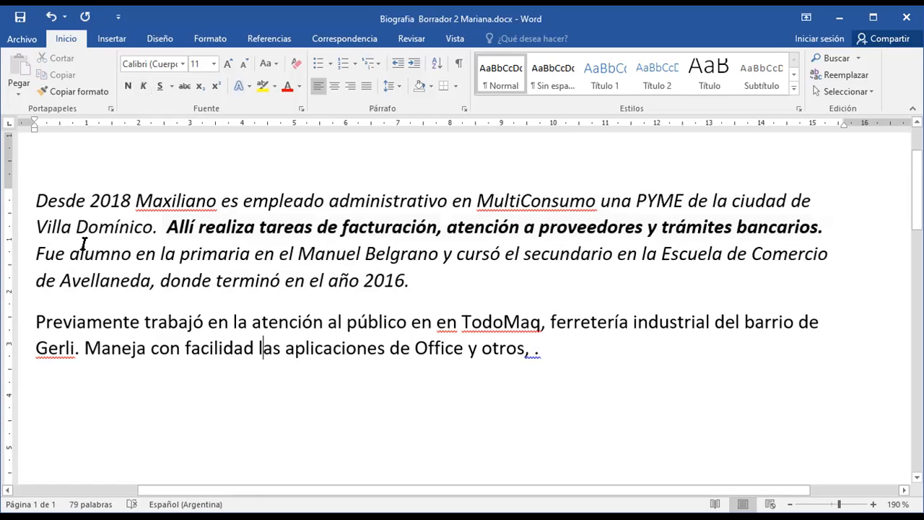
pyautogui.click(248, 258)
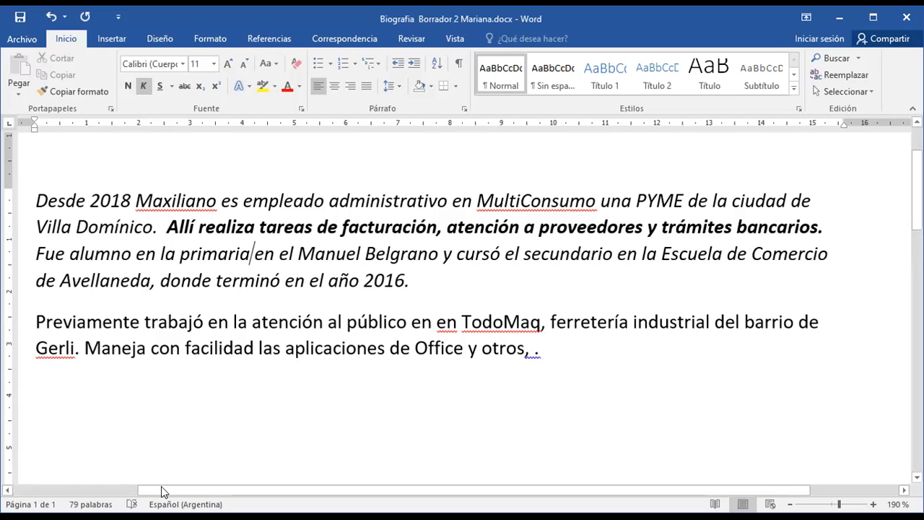
# Select both biography paragraphs by their lines and copy them.
pyautogui.moveTo(163, 494); pyautogui.dragTo(127, 483)
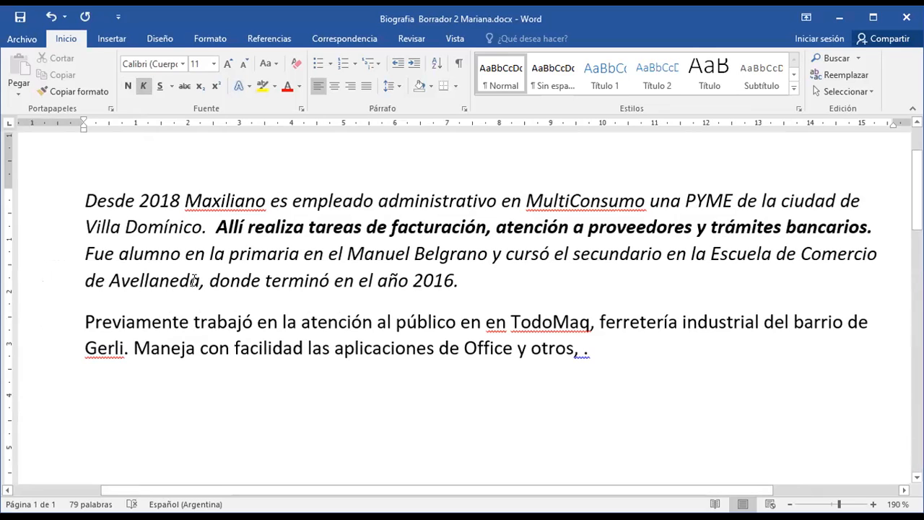
pyautogui.moveTo(61, 210); pyautogui.dragTo(82, 349)
pyautogui.hotkey('ctrl', 'c')
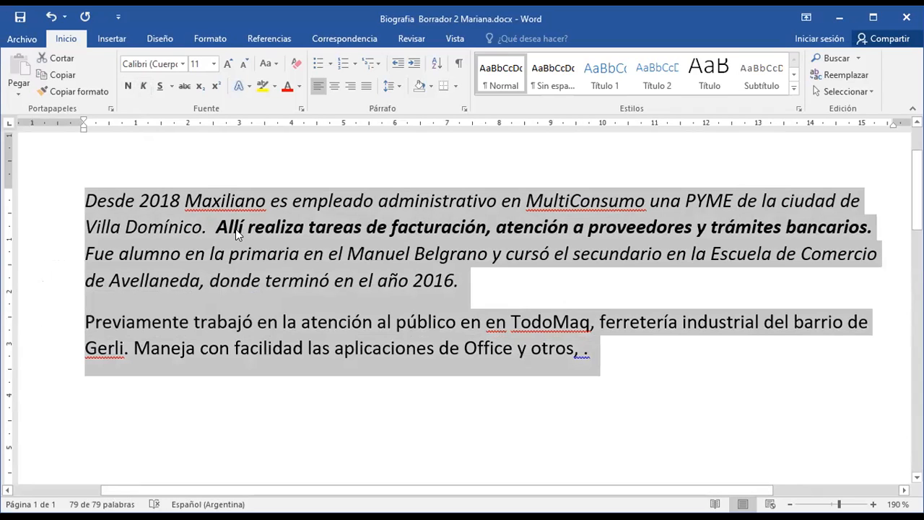
pyautogui.click(62, 75)
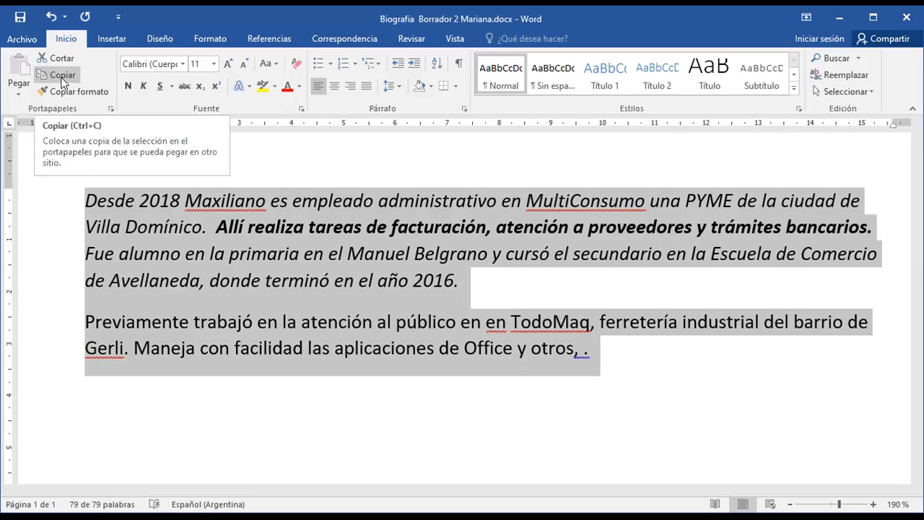
# Remove the comma after "otros" in the second paragraph and paste the copied biography below it.
pyautogui.click(118, 397)
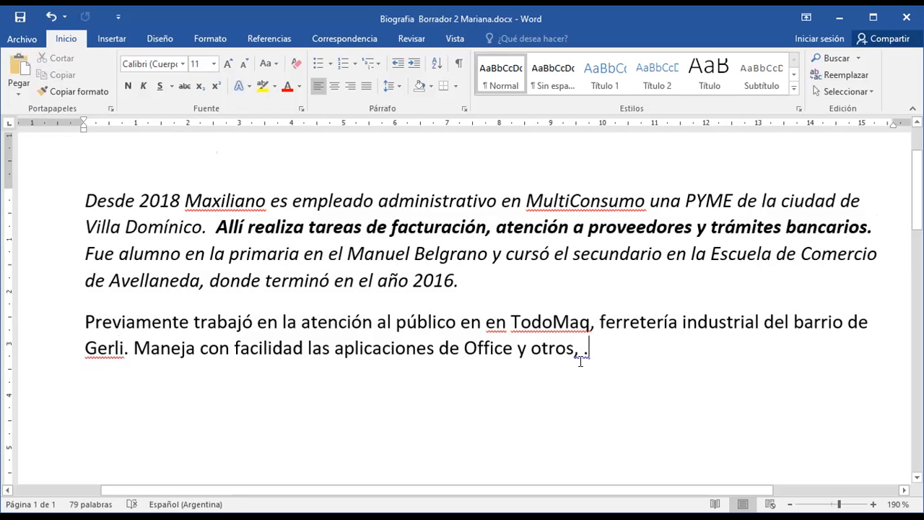
pyautogui.press('BackSpace')
pyautogui.press('Return')
pyautogui.hotkey('ctrl', 'v')
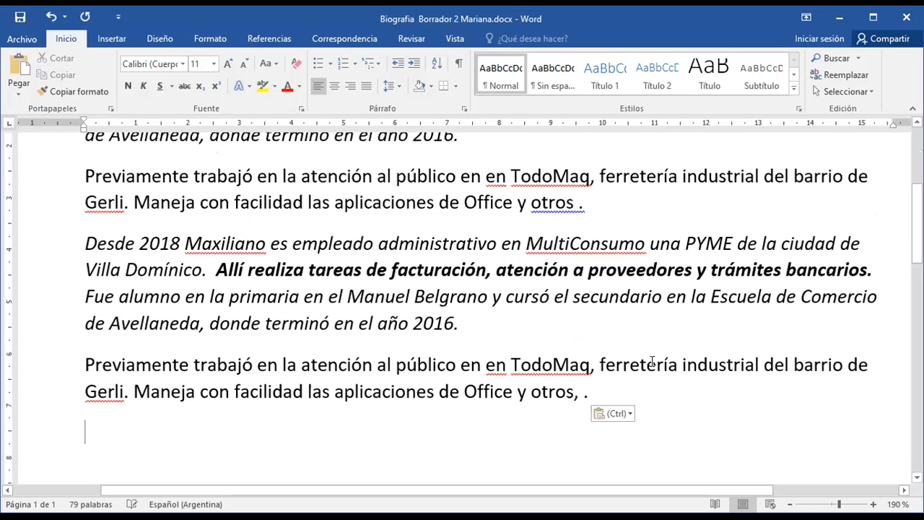
# Change the document view to display multiple whole pages at once.
pyautogui.scroll(3, 643, 370)
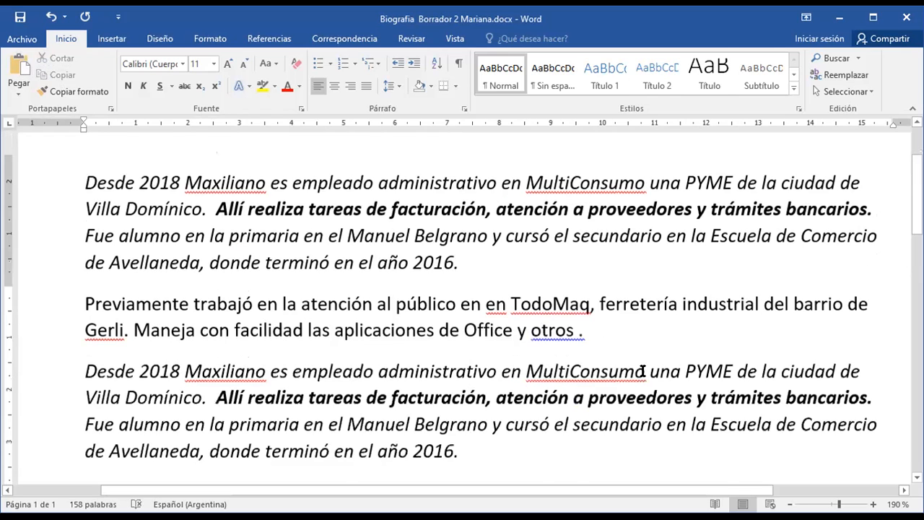
pyautogui.scroll(2, 642, 369)
pyautogui.scroll(-2, 455, 467)
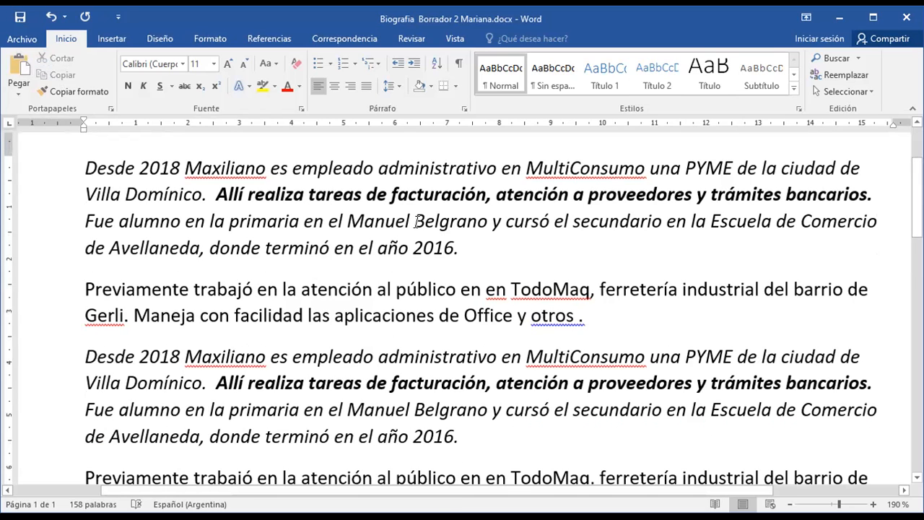
pyautogui.scroll(2, 457, 180)
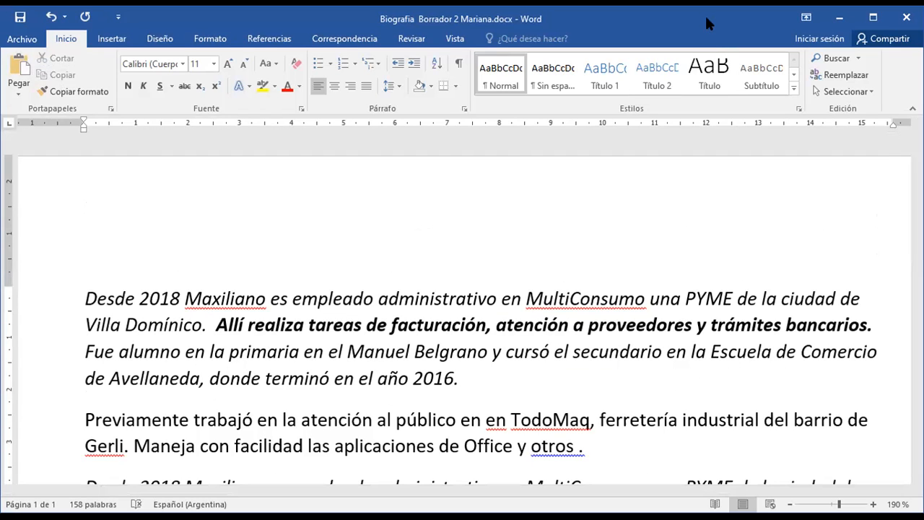
pyautogui.click(448, 40)
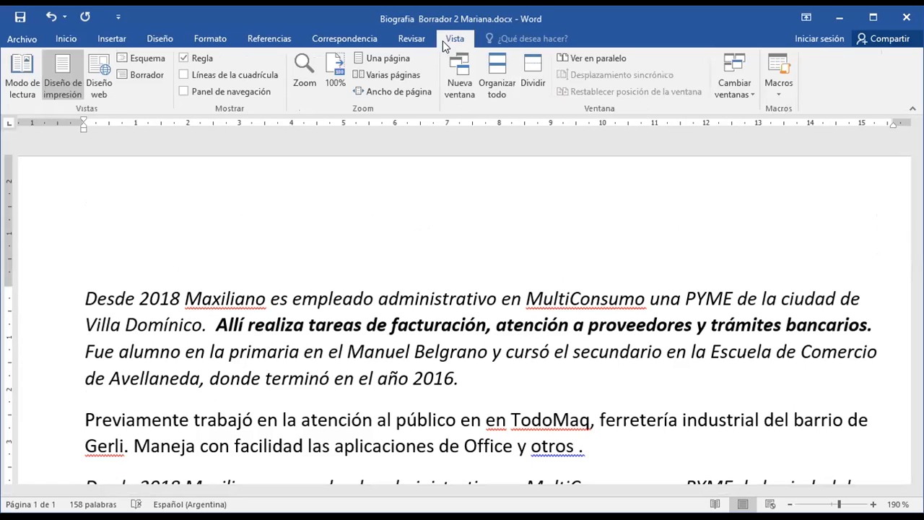
pyautogui.click(401, 73)
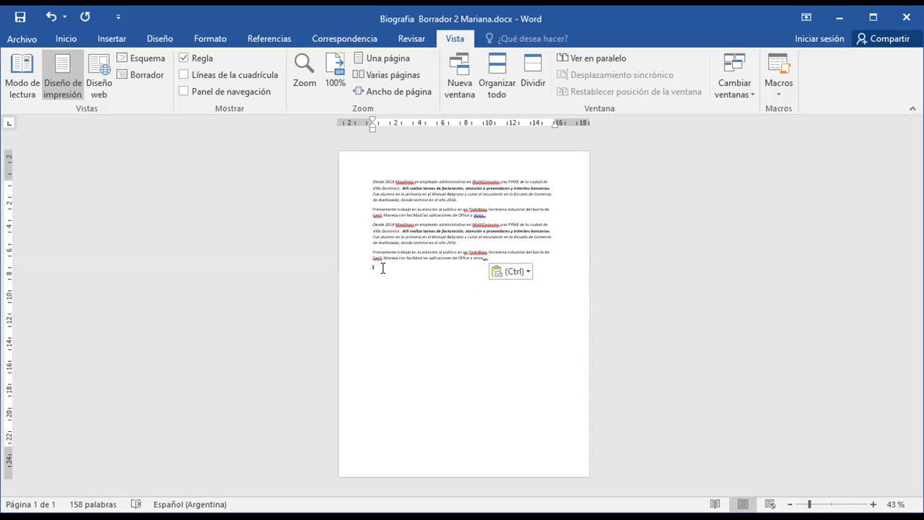
# Paste the copied biography ten more times at the end of the document to fill two pages.
pyautogui.hotkey('ctrl', 'v')
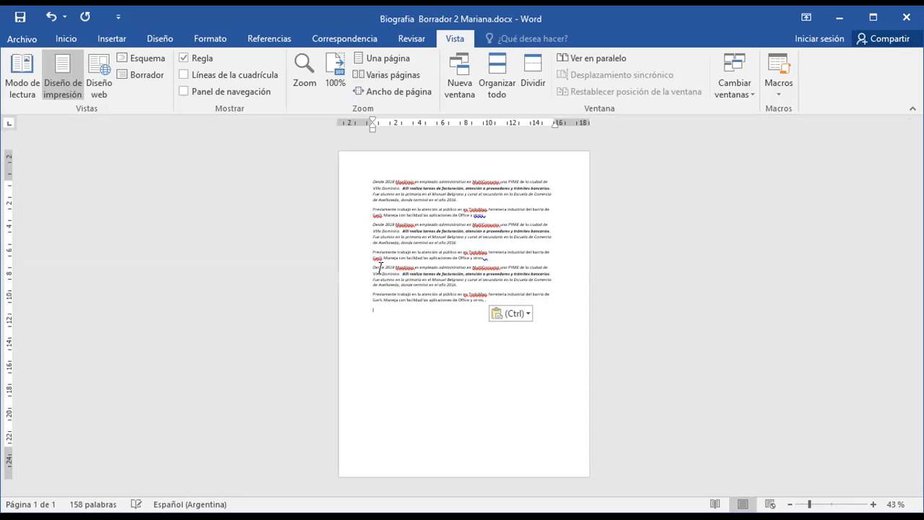
pyautogui.hotkey('ctrl', 'v')
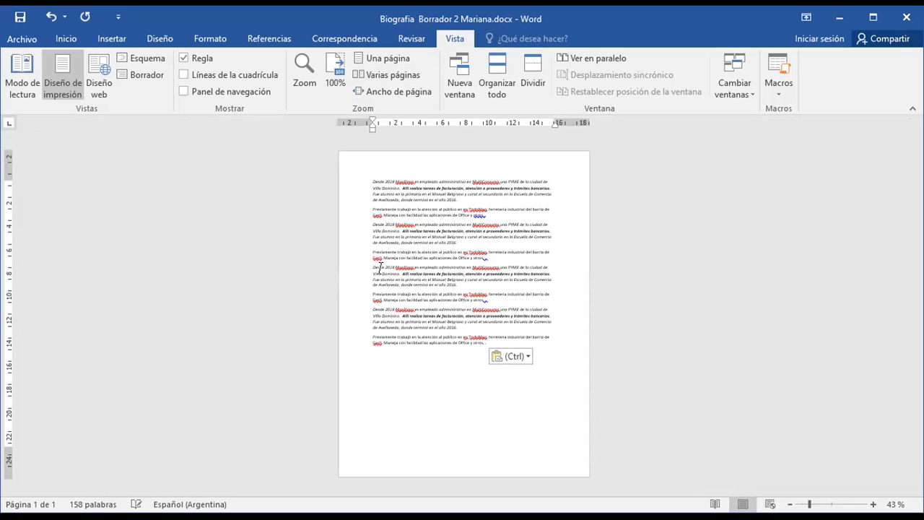
pyautogui.hotkey('ctrl', 'v')
pyautogui.hotkey('ctrl', 'v')
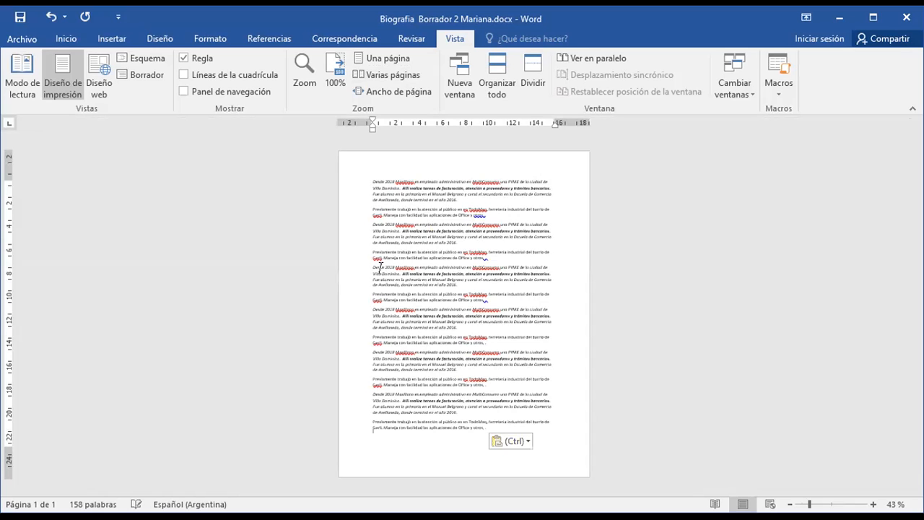
pyautogui.hotkey('ctrl', 'v')
pyautogui.hotkey('ctrl', 'v')
pyautogui.write('Desde 2018 Maxiliano es empleado administrativo en MultiConsumo una PYME de la ciudad de Villa Dominico. Allí realiza tareas de facturación, atención a proveedores y trámites bancarios. Fue alumno en la primaria en el Manuel Belgrano y cursó el secundario en la Escuela de Comercio de Avellaneda, donde terminó en el año 2016. Previamente trabajó en la atención al público en TodoMas, ferretería industrial del barrio de Gerli. Maneja con facilidad las aplicaciones de Office y otros.')
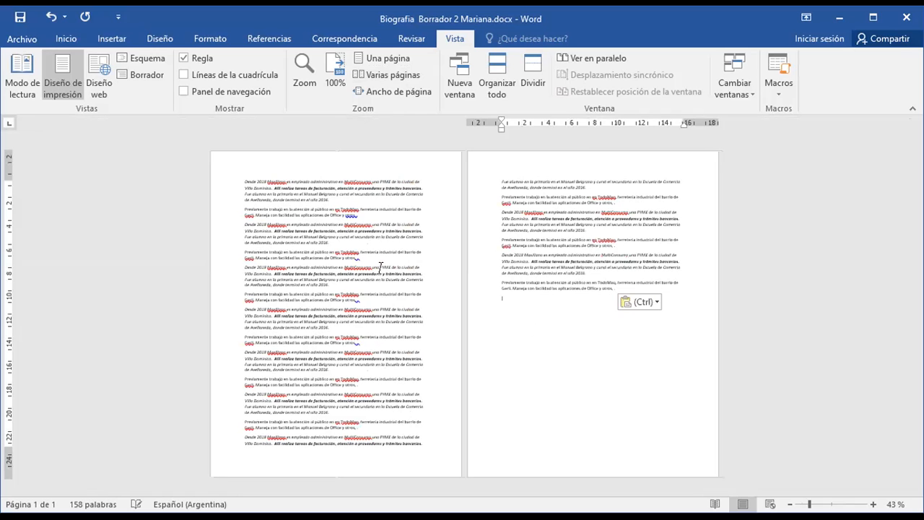
pyautogui.write('Desde 2018 Maxiliano es empleado administrativo en MultiConsumo una PYME de la ciudad de Villa Dominico. Allí realiza tareas de facturación, atención a proveedores y trámites bancarios. Fue alumno en la primaria en el Manuel Belgrano y cursó el secundario en la Escuela de Comercio de Avellaneda, donde terminó en el año 2016.\\nPreviamente trabajo en la atención al público en TodoMax, ferretería industrial del barrio de Gerli. Maneja con facilidad las aplicaciones de Office y otros.')
pyautogui.hotkey('ctrl', 'v')
pyautogui.hotkey('ctrl', 'v')
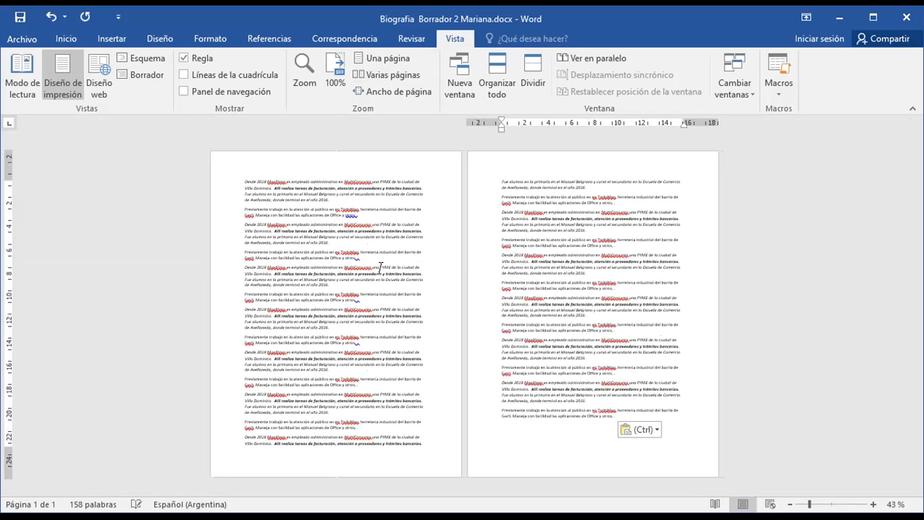
# Paste the copied biography five more times at the end of the document, extending it onto a third page.
pyautogui.hotkey('ctrl', 'v')
pyautogui.hotkey('ctrl', 'v')
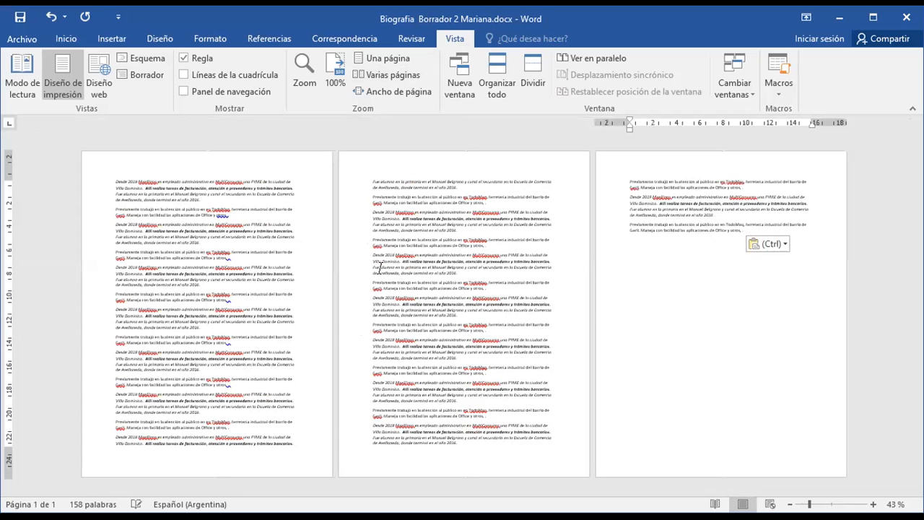
pyautogui.hotkey('ctrl', 'v')
pyautogui.hotkey('ctrl', 'v')
pyautogui.hotkey('ctrl', 'v')
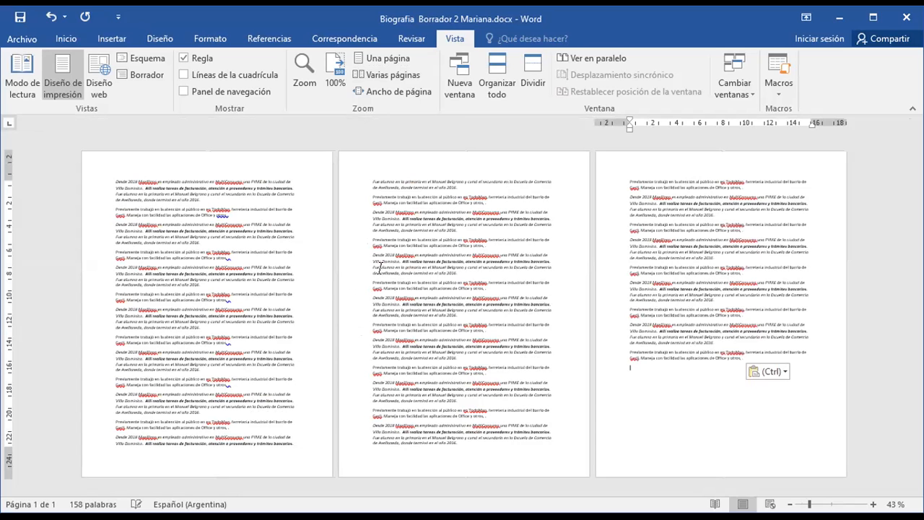
# Select the text across all three pages by sweeping from its first line to its end, and clear the selection.
pyautogui.click(254, 262)
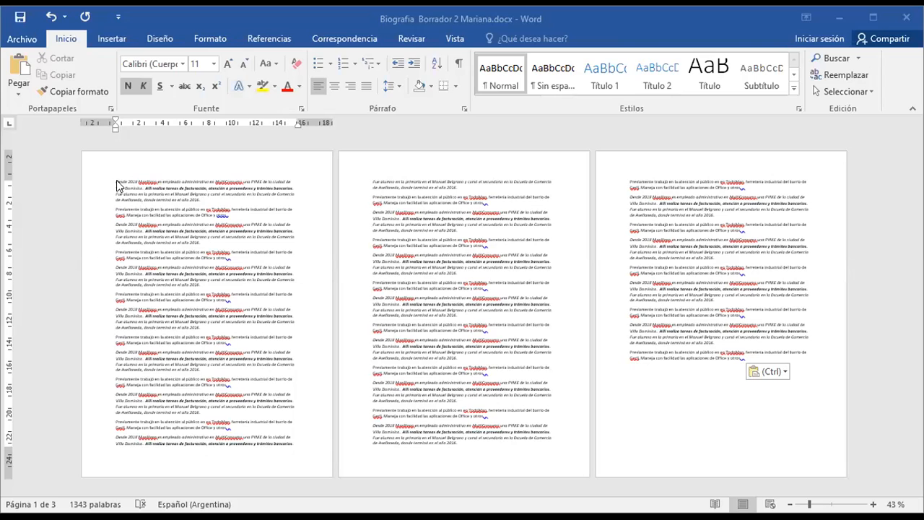
pyautogui.moveTo(114, 180); pyautogui.dragTo(800, 392)
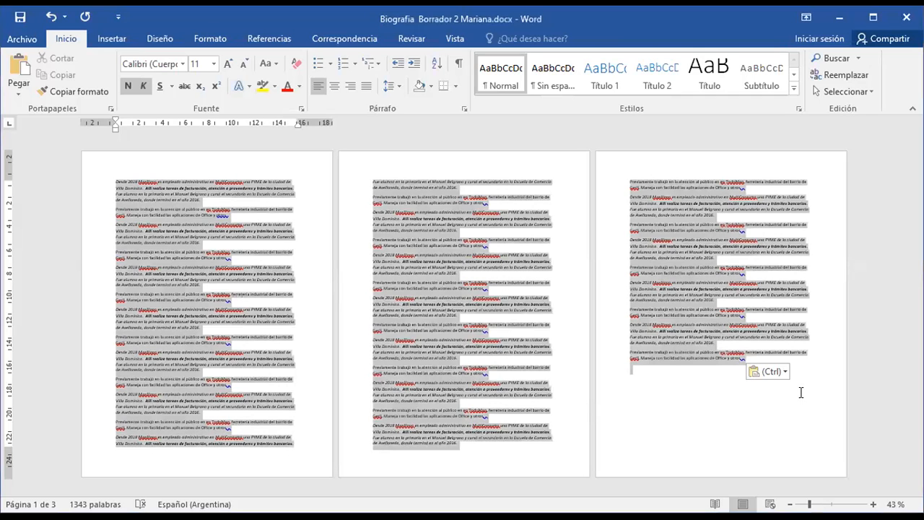
pyautogui.click(127, 195)
pyautogui.moveTo(115, 177); pyautogui.dragTo(812, 378)
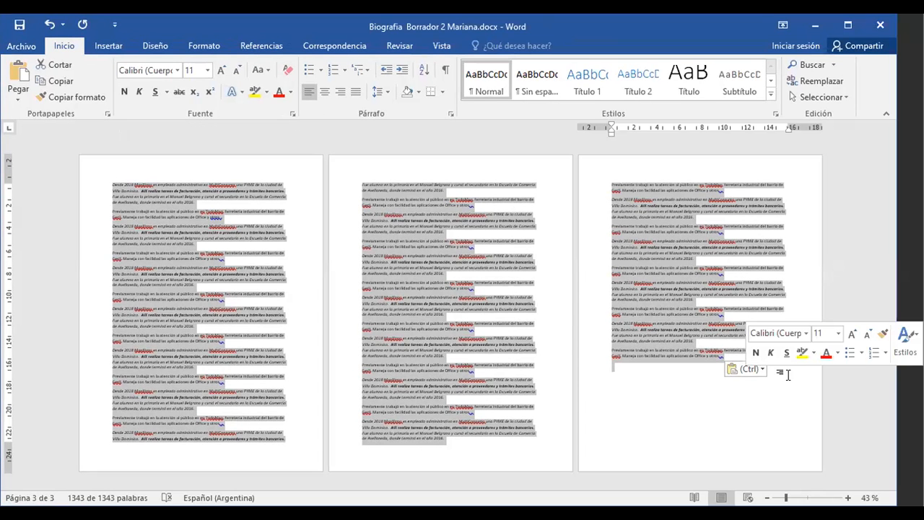
pyautogui.click(412, 270)
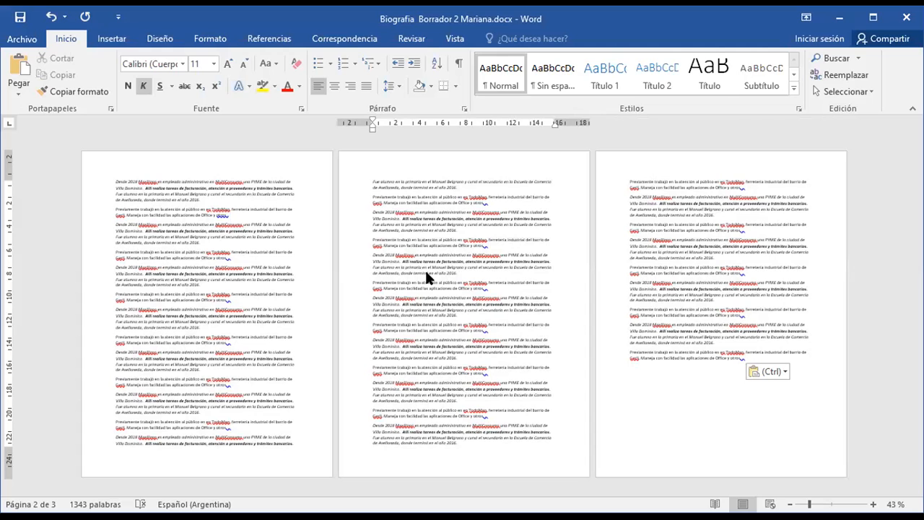
# Practise selecting the entire document with the Select All command, clearing the selection each time.
pyautogui.hotkey('ctrl', 'e')
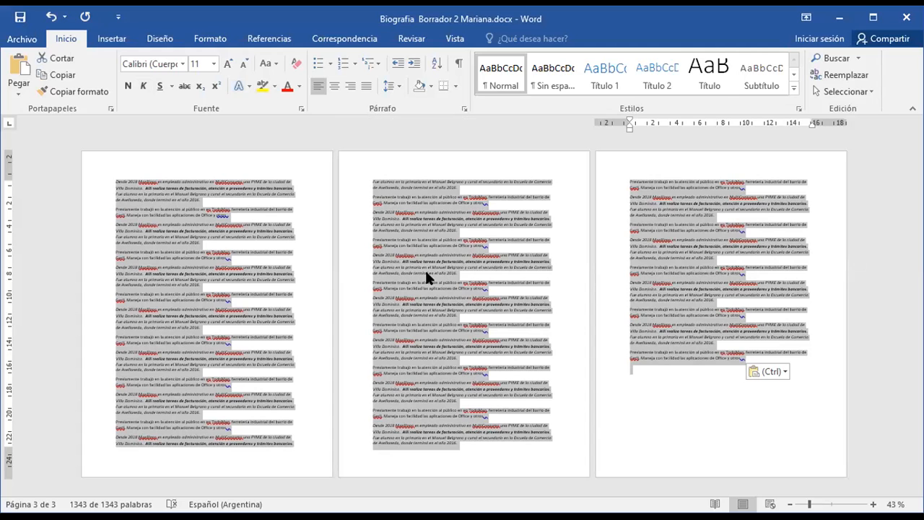
pyautogui.click(424, 271)
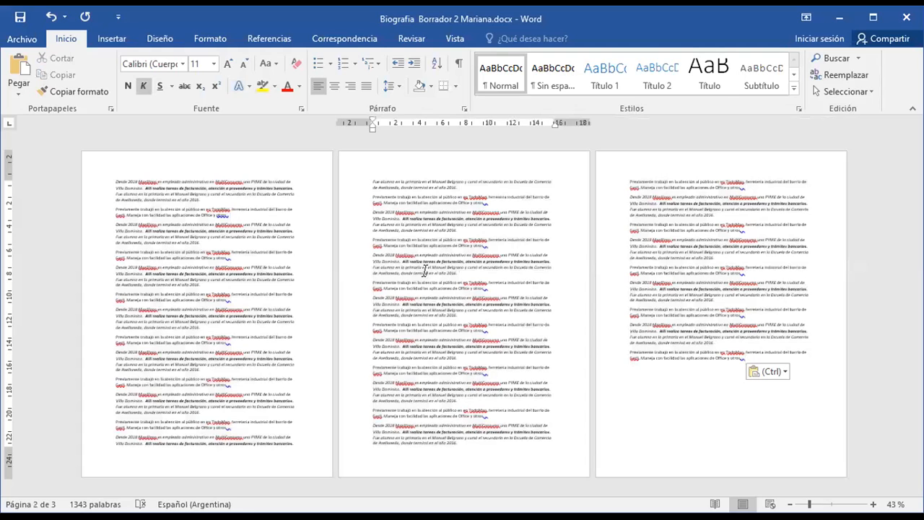
pyautogui.hotkey('ctrl', 'a')
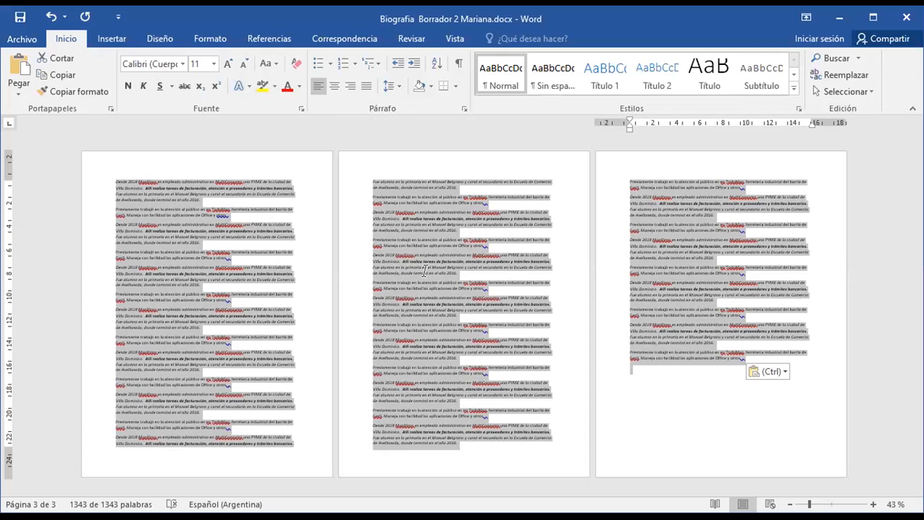
pyautogui.click(425, 271)
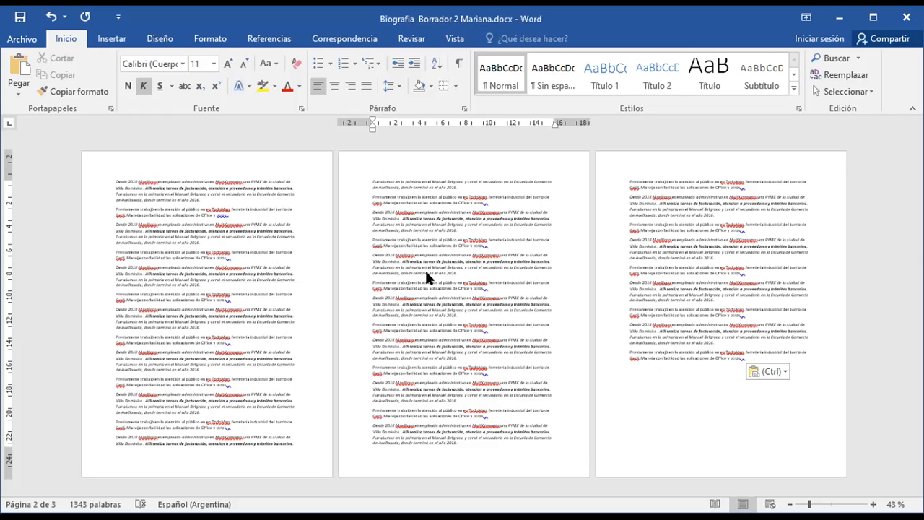
# Select the entire document and colour all its text red.
pyautogui.hotkey('ctrl', 'e')
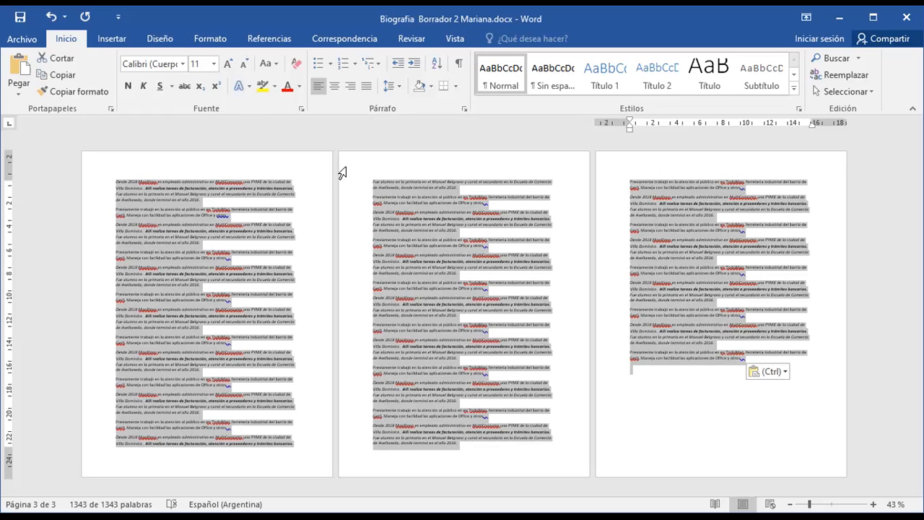
pyautogui.click(286, 86)
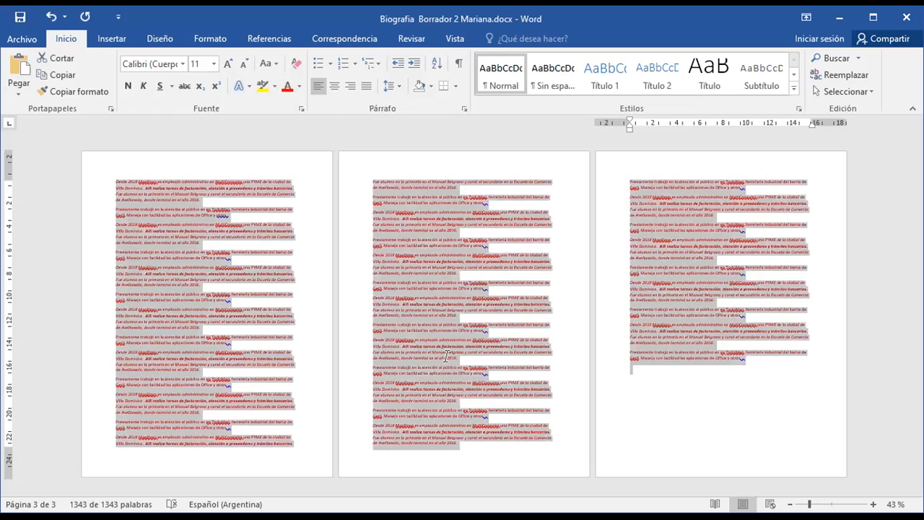
pyautogui.click(448, 357)
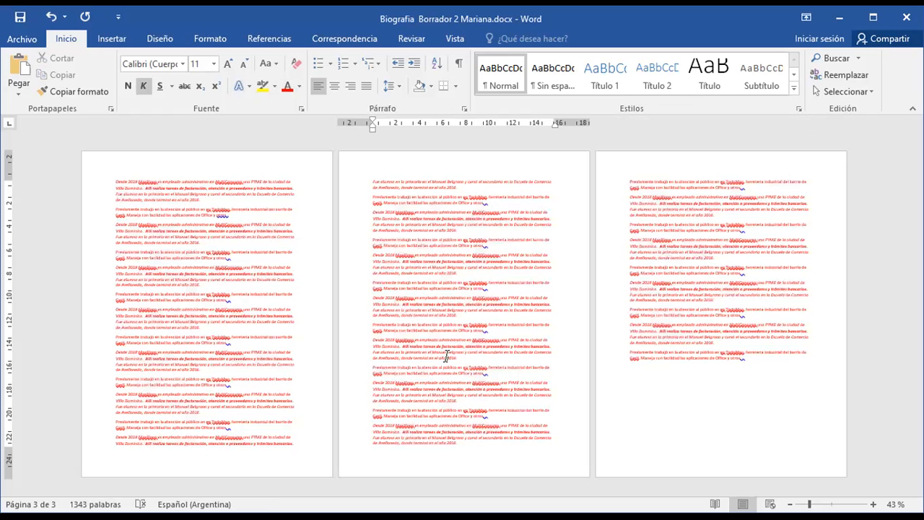
# Zoom the document to page width and return to the start of the first page.
pyautogui.click(453, 42)
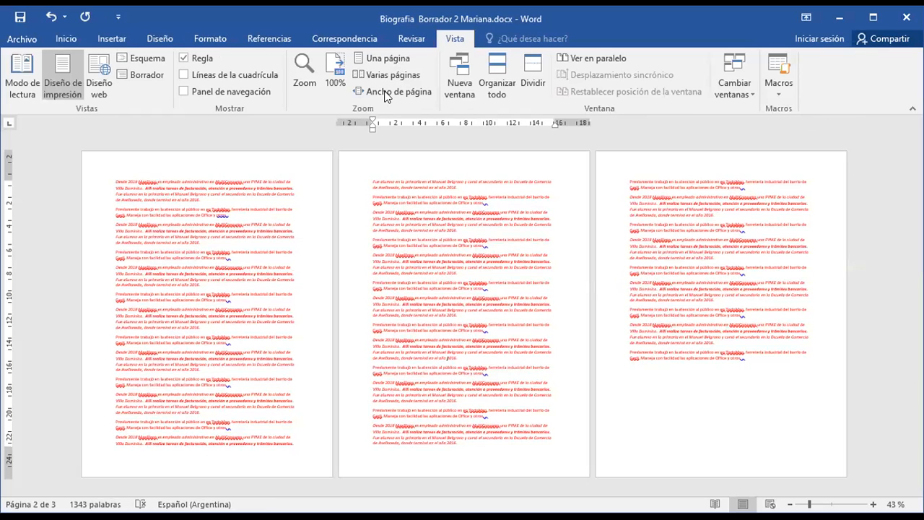
pyautogui.click(386, 94)
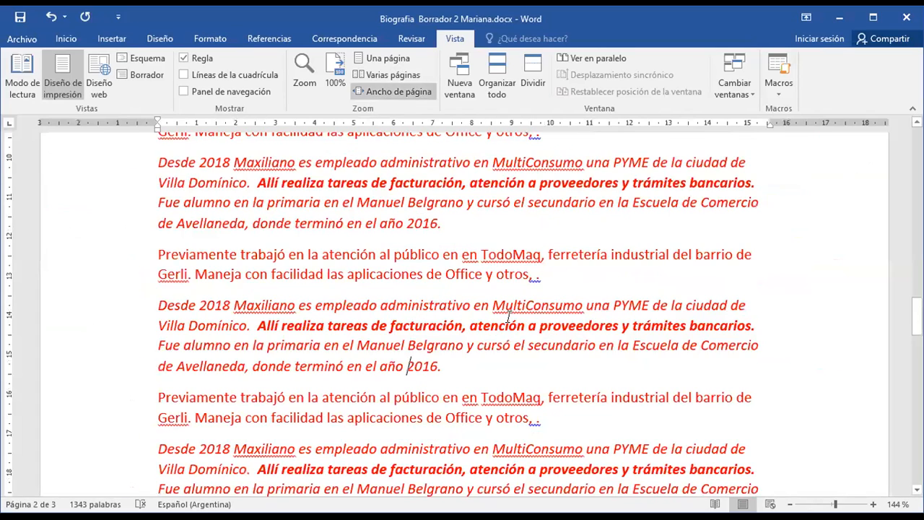
pyautogui.scroll(-3, 513, 316)
pyautogui.scroll(1, 516, 315)
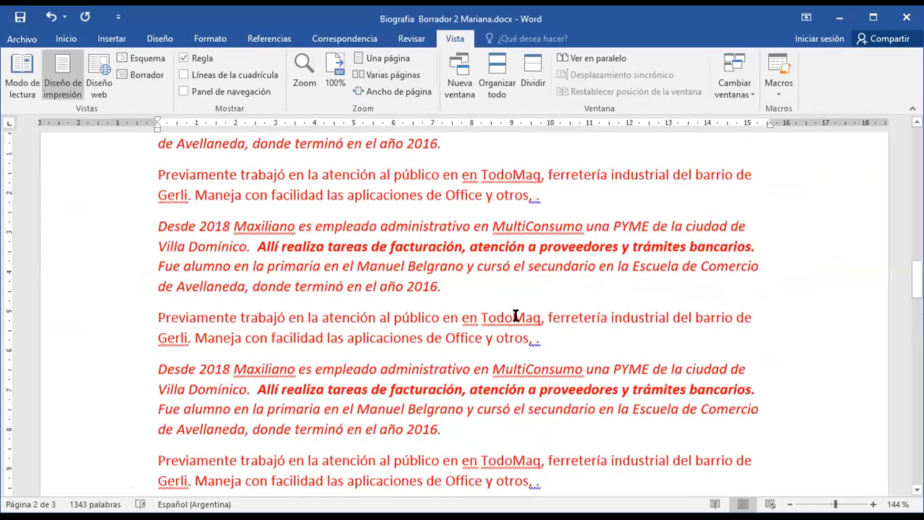
pyautogui.scroll(10, 515, 315)
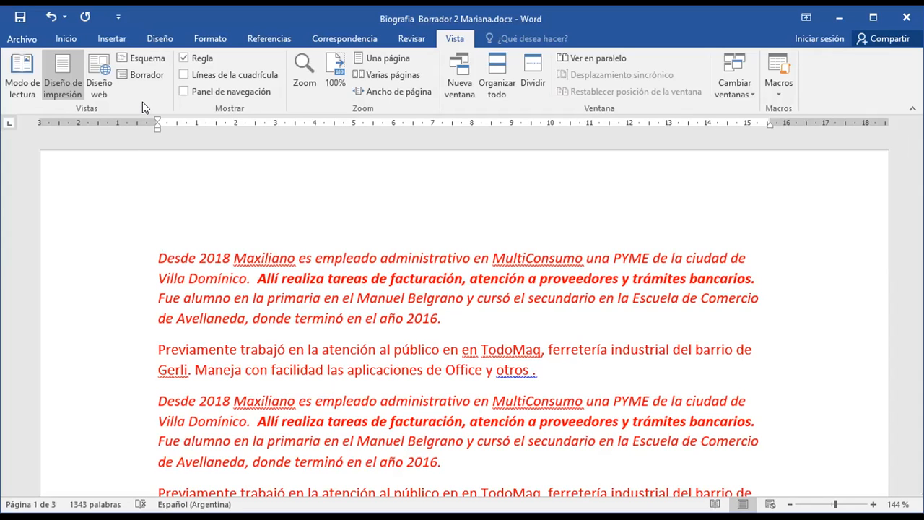
# Insert the random letters "jkjljklkjl" in the middle of the first word, "Desde".
pyautogui.click(185, 247)
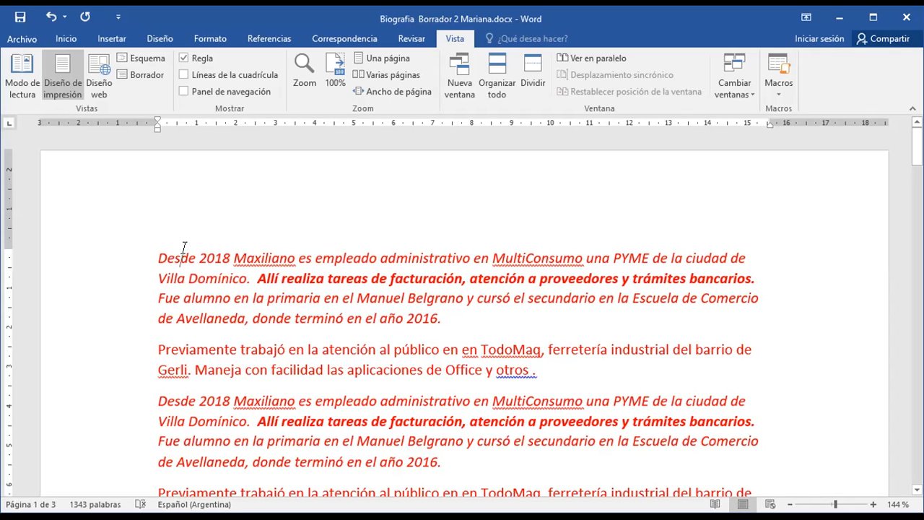
pyautogui.write('jkl')
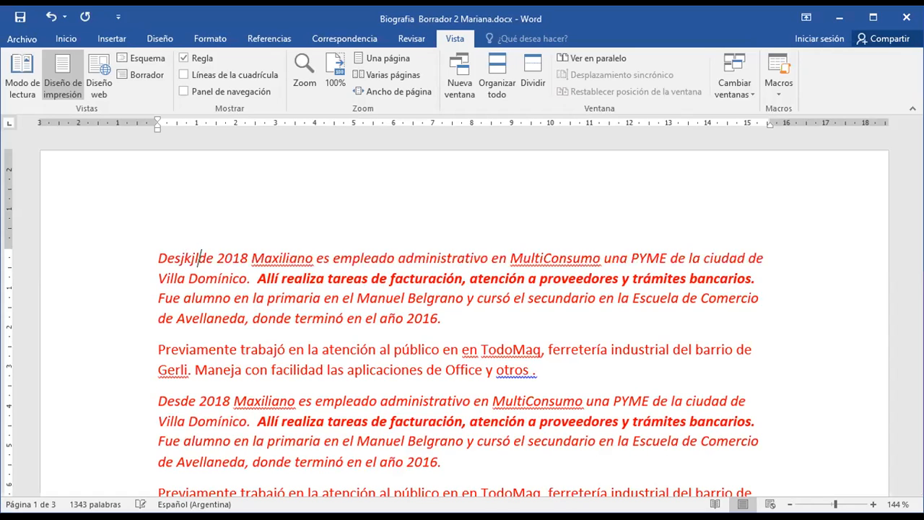
pyautogui.write('jlklkjl')
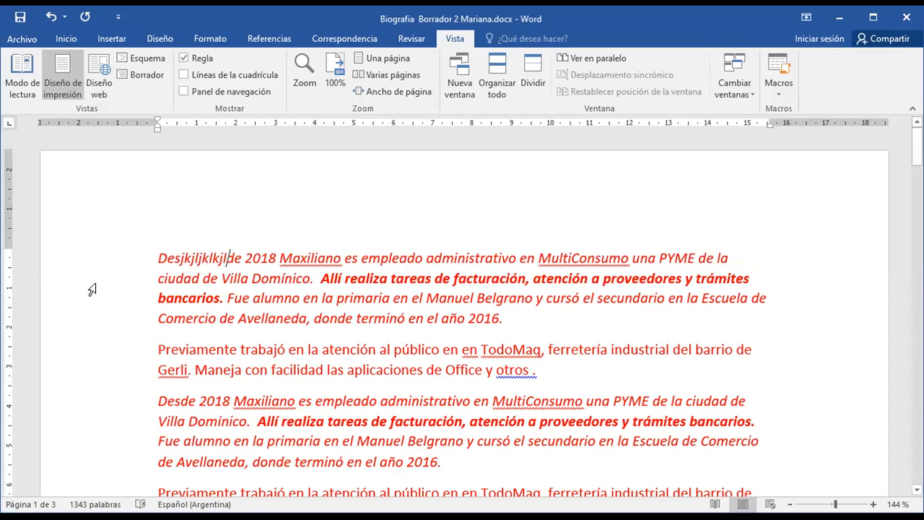
# Select single lines from the margin: the last two lines of the first paragraph and the first line of the second.
pyautogui.click(95, 290)
pyautogui.click(87, 296)
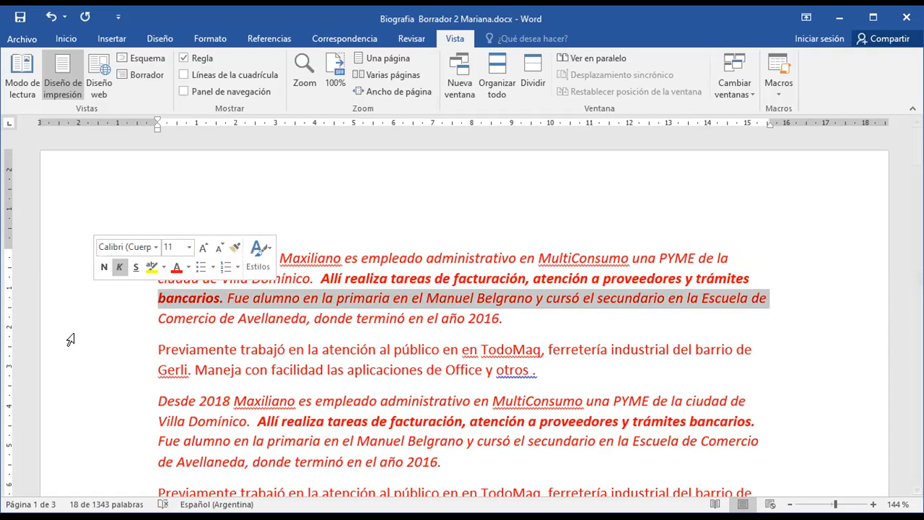
pyautogui.click(73, 362)
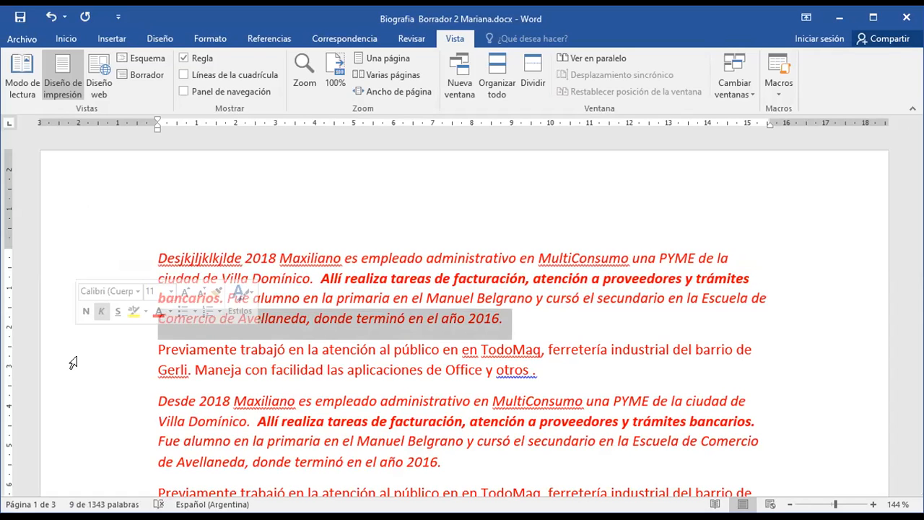
pyautogui.click(72, 362)
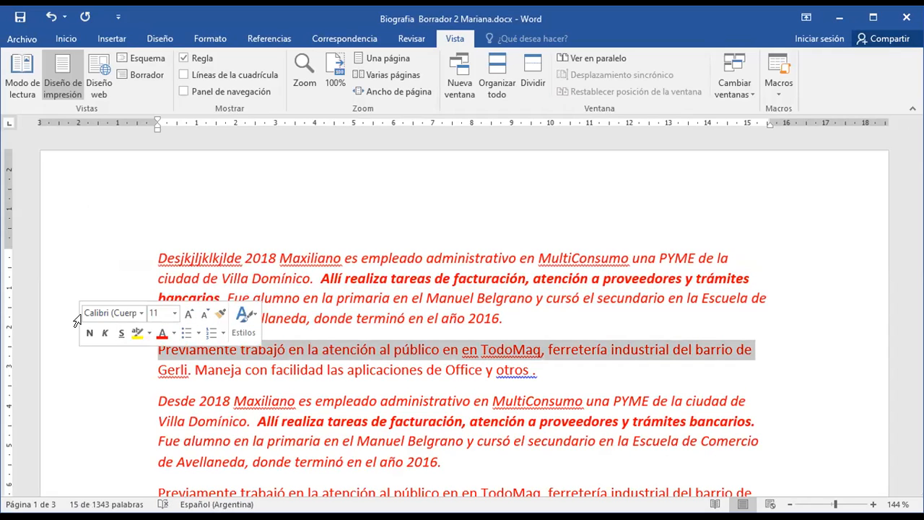
# Select the whole third paragraph from the margin, and extend the selection to the entire document.
pyautogui.doubleClick(72, 415)
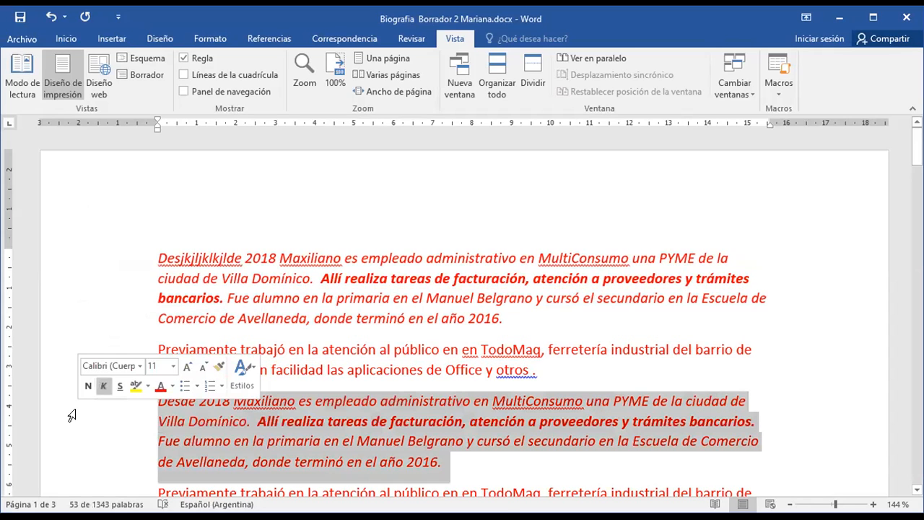
pyautogui.click(72, 415)
pyautogui.tripleClick(53, 401)
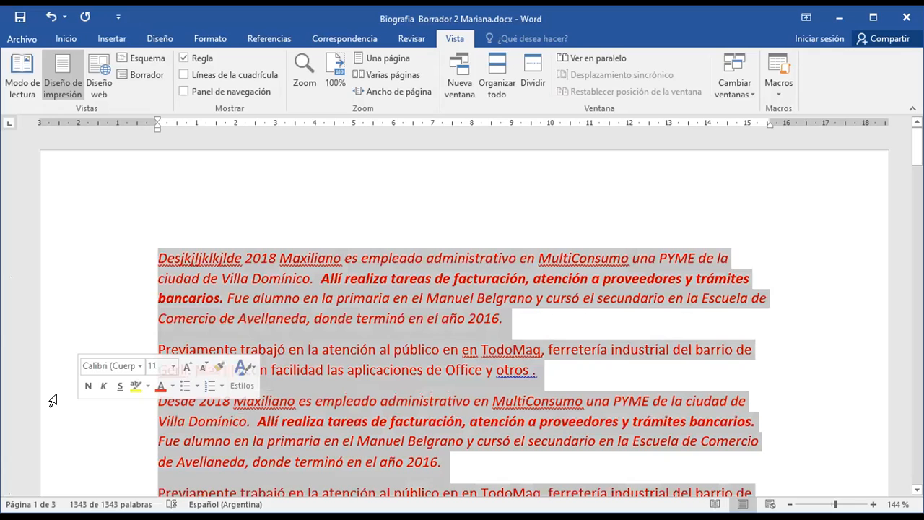